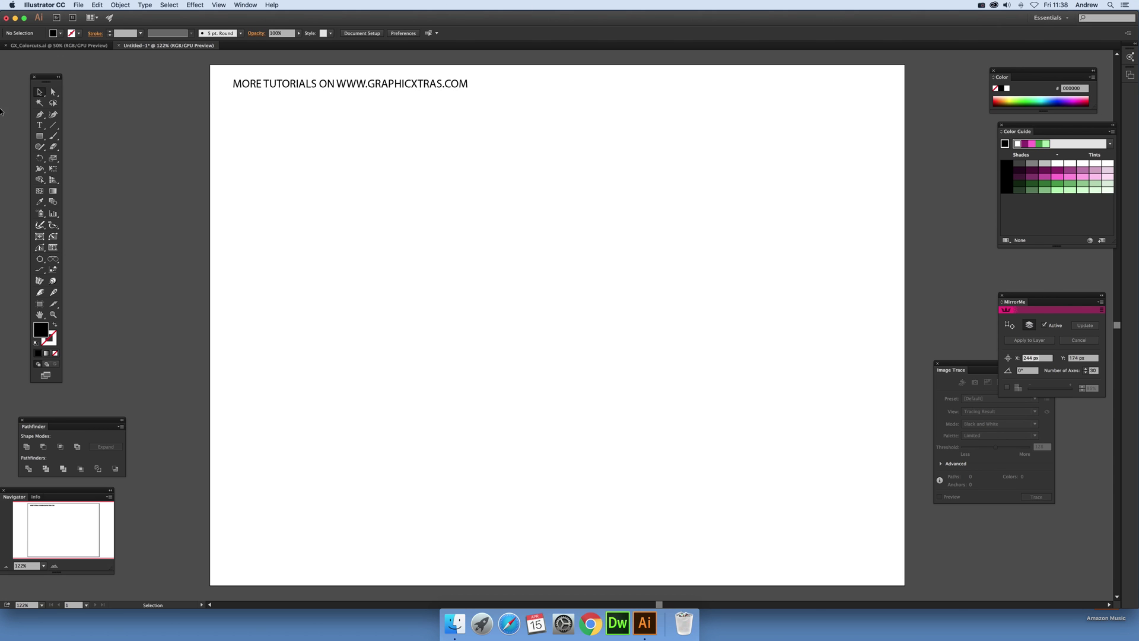
Step: Draw a large rectangle across the artboard, fill it pink from the Color Guide, then deselect
click(39, 136)
drag(293, 152, 792, 500)
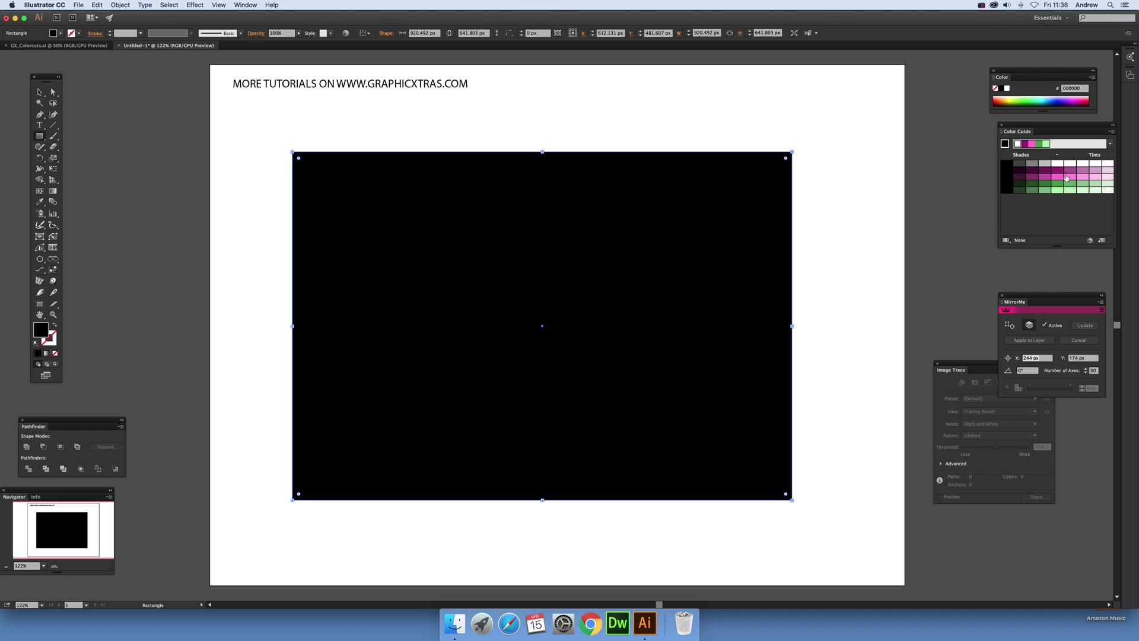
click(1057, 177)
click(40, 92)
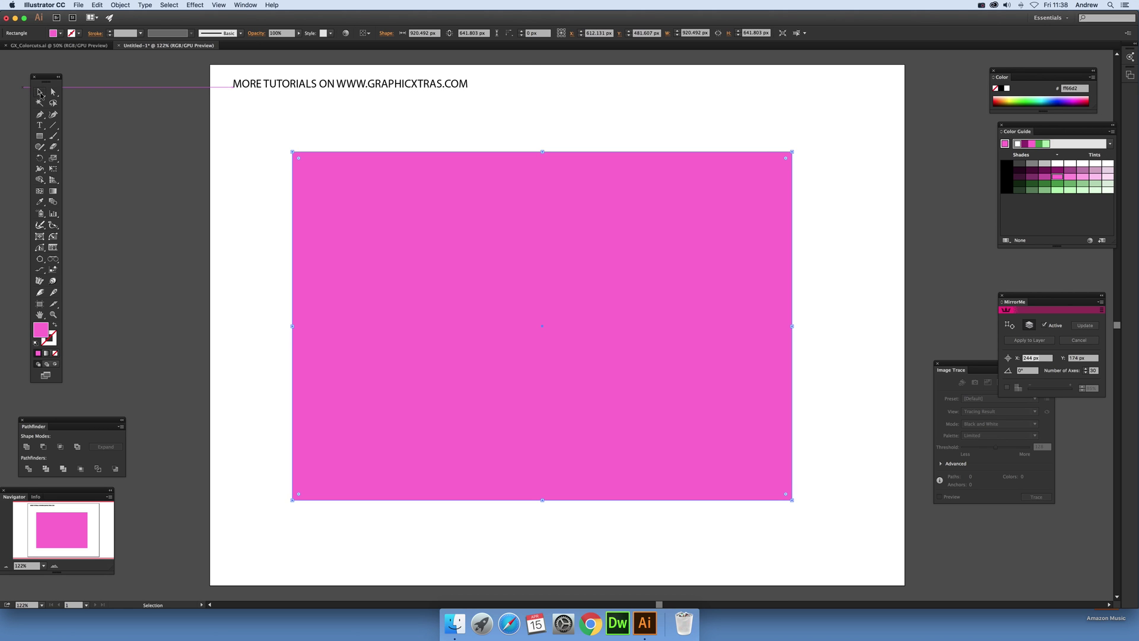
click(247, 112)
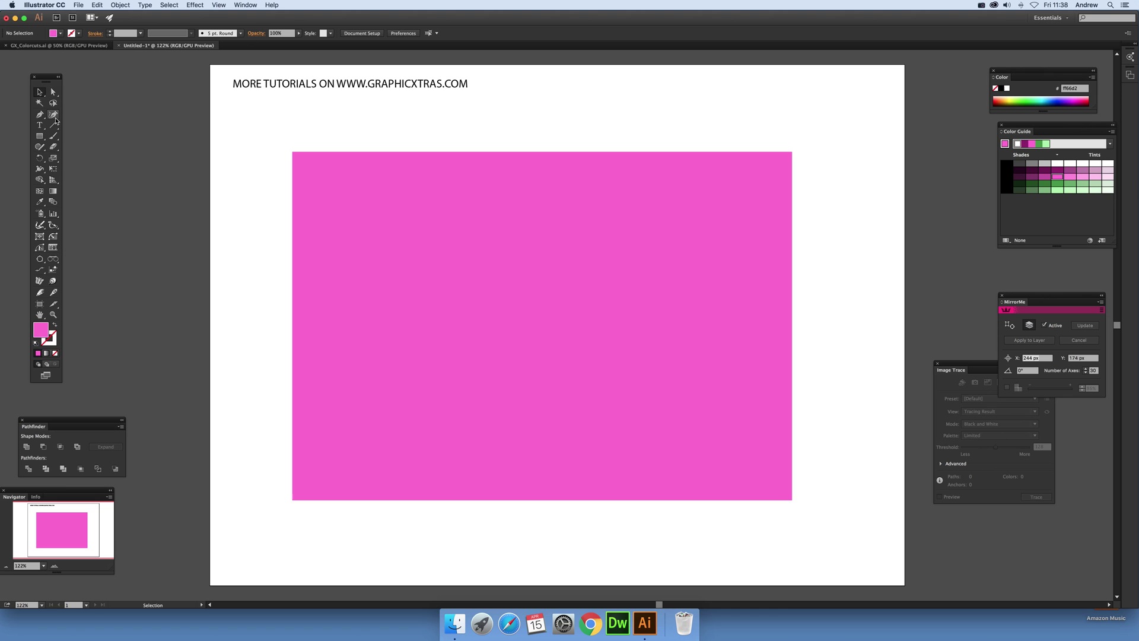
Step: Start a Curvature path above the rectangle, curving around the top-left corner and across it
click(53, 115)
click(437, 132)
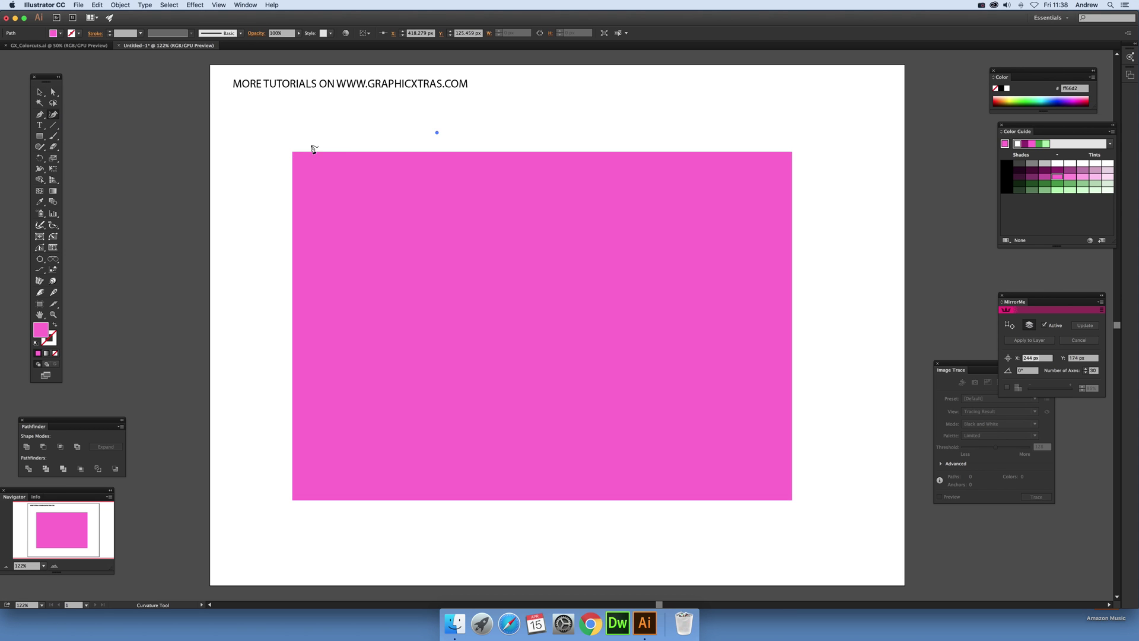
click(346, 146)
click(276, 234)
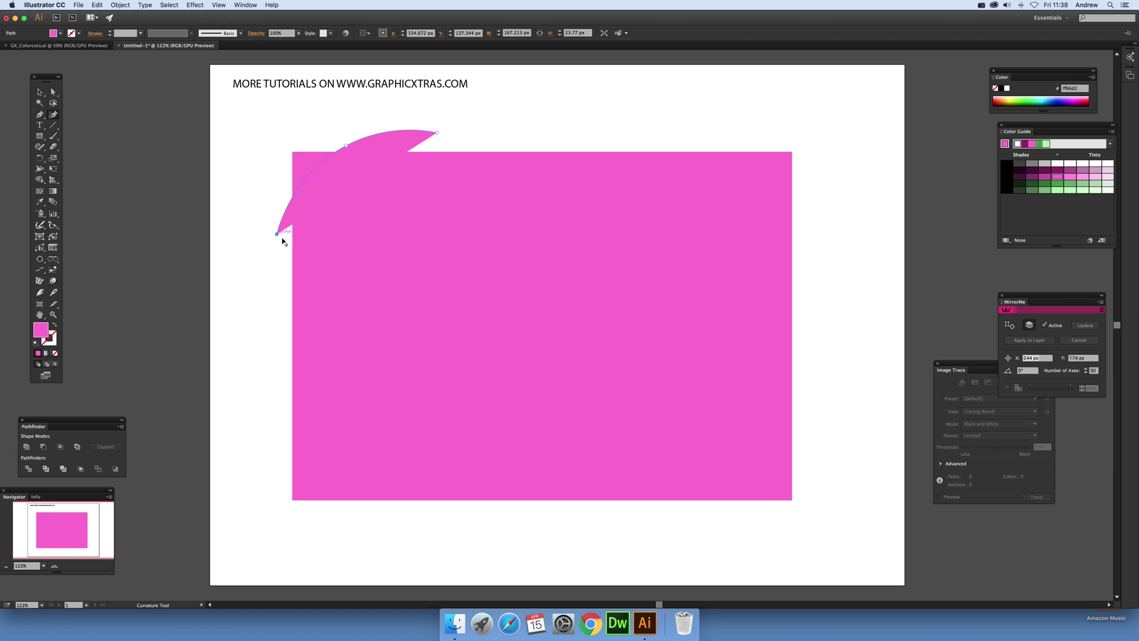
click(361, 271)
click(490, 195)
click(605, 176)
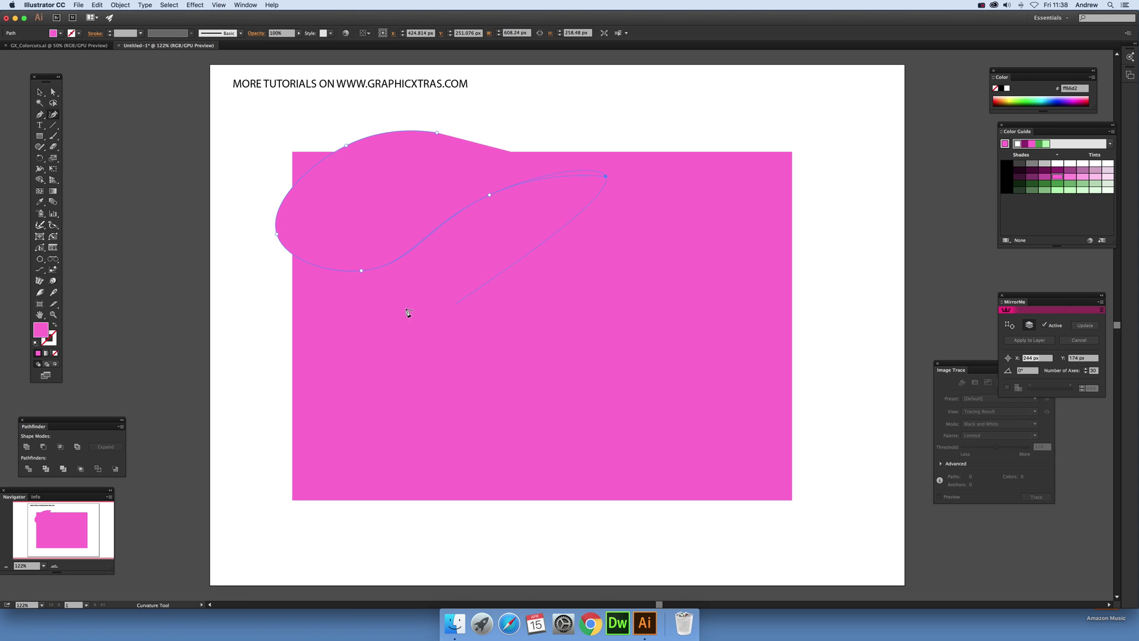
click(405, 307)
click(264, 293)
Step: Loop the path out past the left side, back through the middle, toward the upper right
click(272, 404)
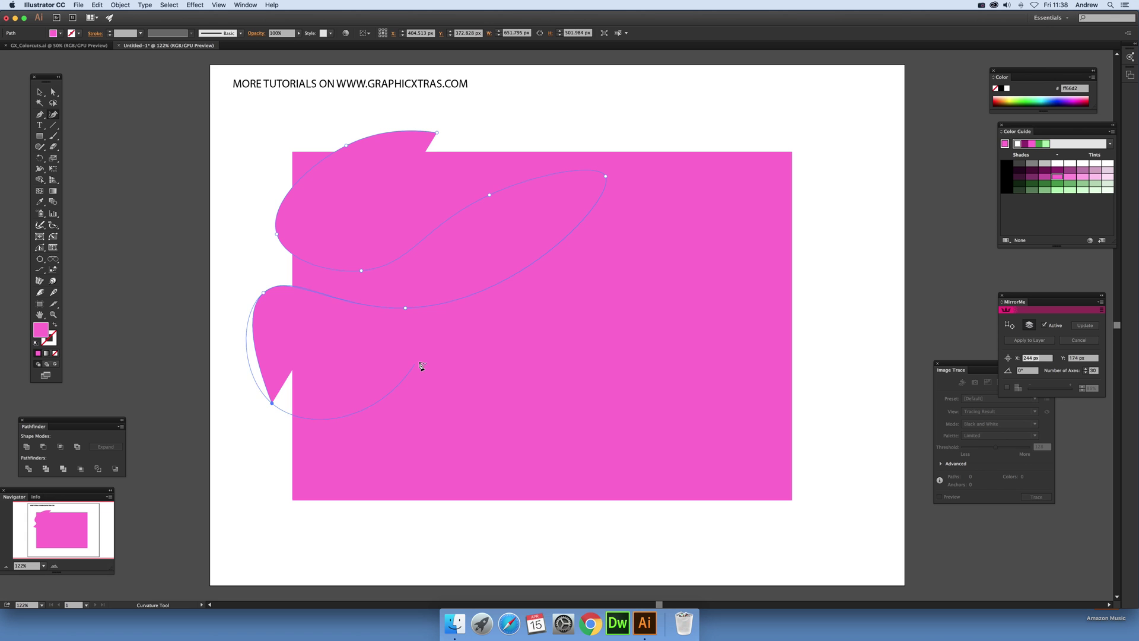
click(419, 360)
click(647, 270)
click(629, 383)
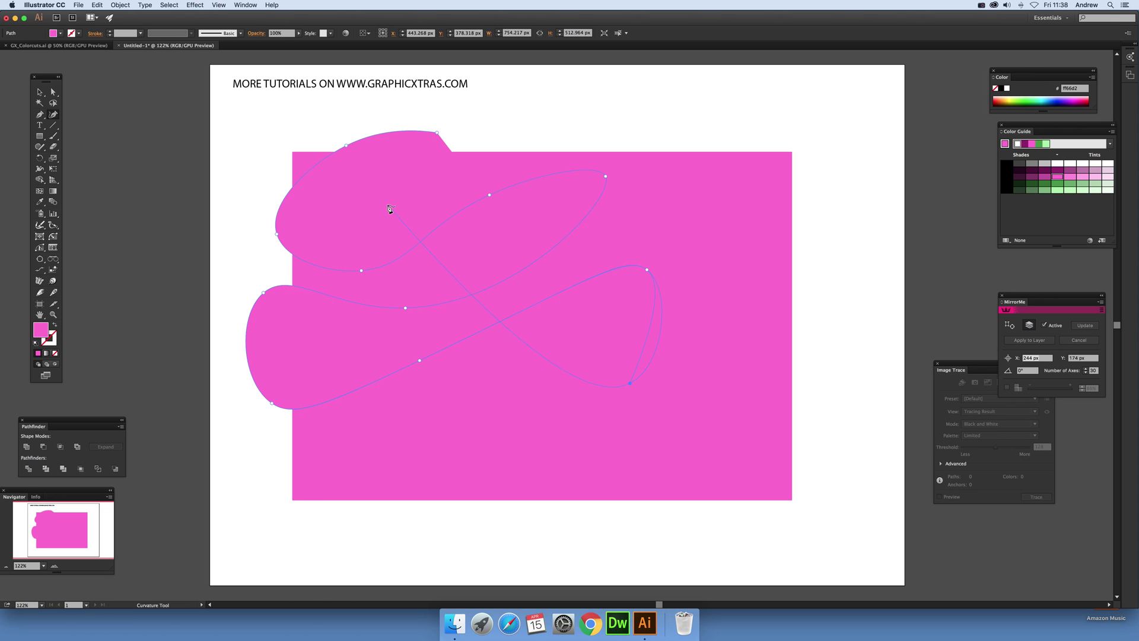
click(387, 205)
click(537, 204)
click(664, 243)
click(700, 117)
Step: Add rounded lobes above the top edge, past the right edge and below the lower-right corner
click(550, 149)
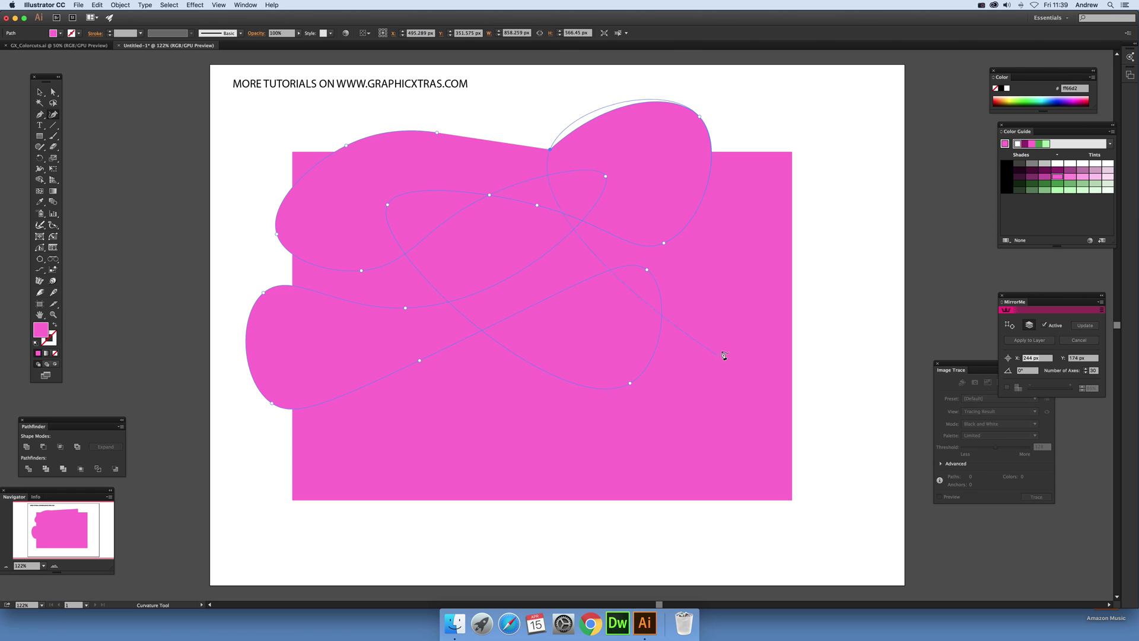
click(739, 352)
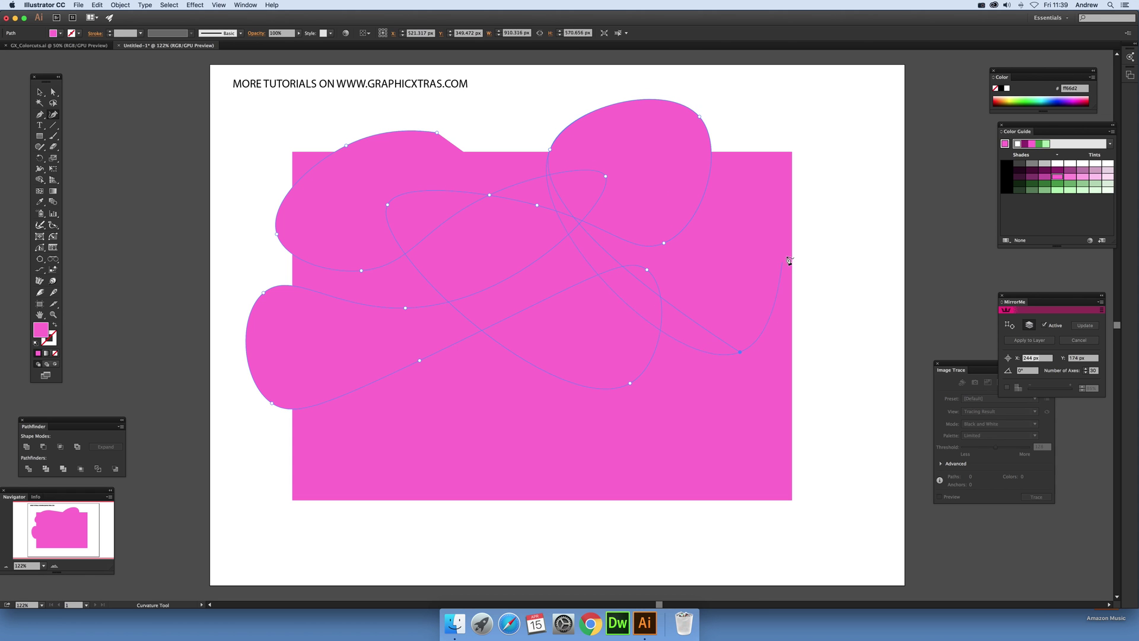
click(745, 190)
click(837, 221)
click(736, 445)
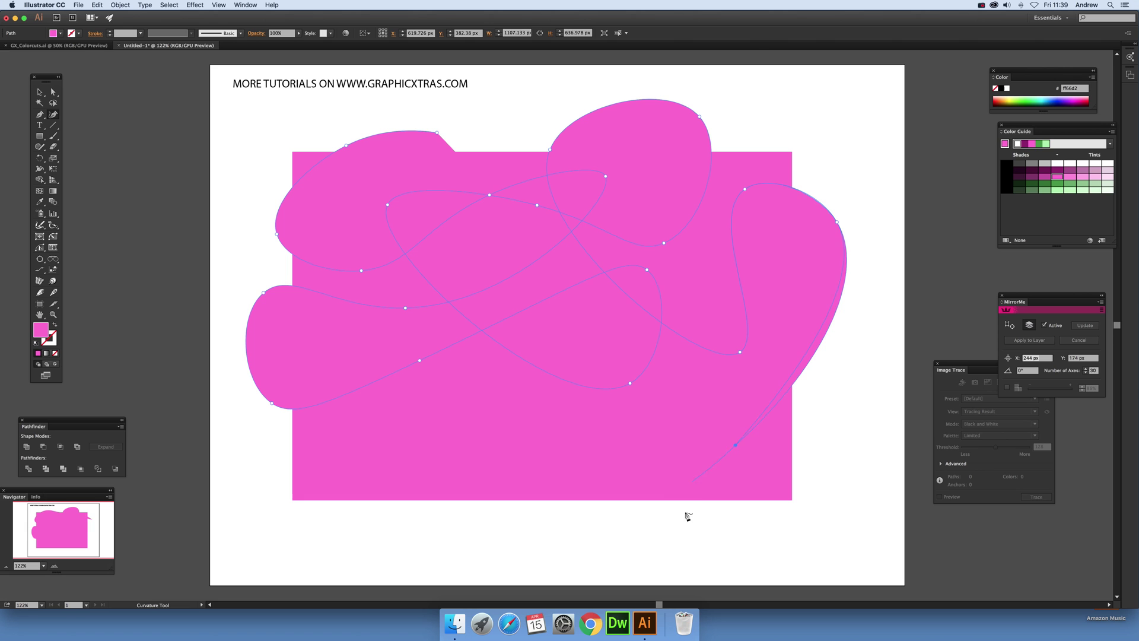
click(692, 526)
click(807, 464)
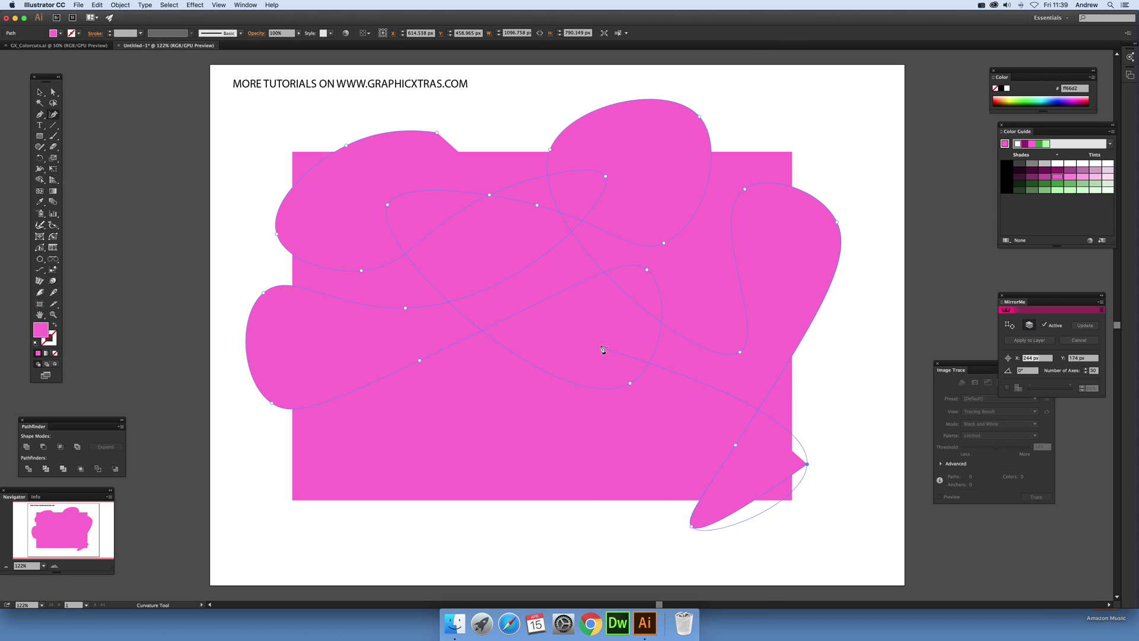
Step: Carry the path below the rectangle, forming a bottom lobe and a lower-left lobe
click(601, 345)
click(615, 475)
click(570, 542)
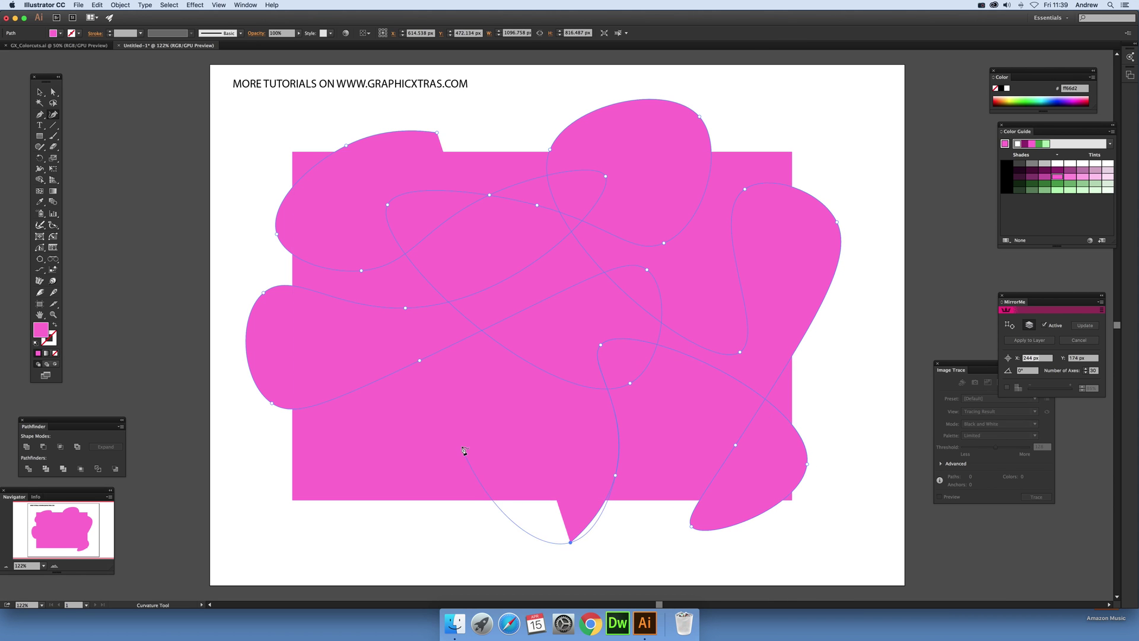
click(463, 446)
click(575, 321)
click(369, 342)
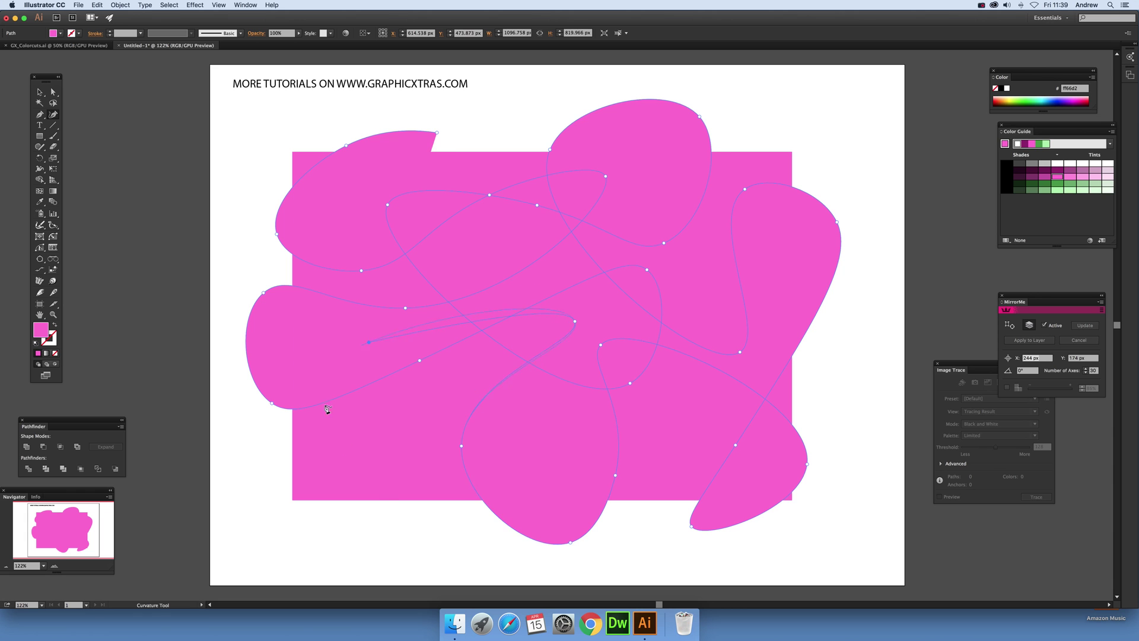
click(387, 464)
click(354, 546)
click(265, 455)
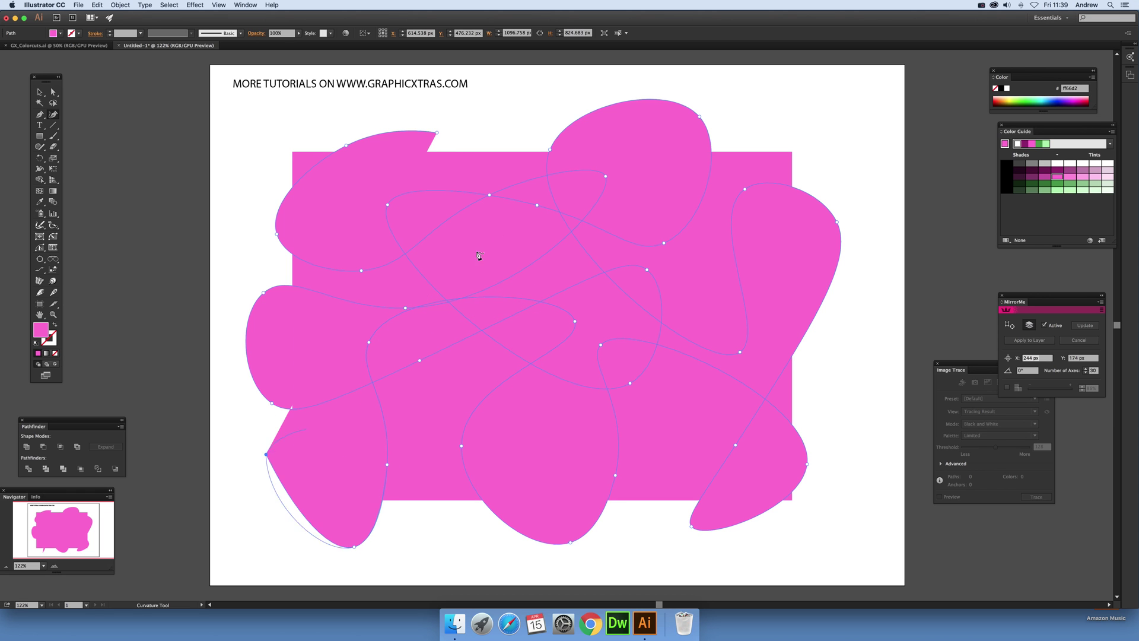
Step: Run the path back up to the top left and finish it with the Selection tool
click(499, 238)
click(372, 173)
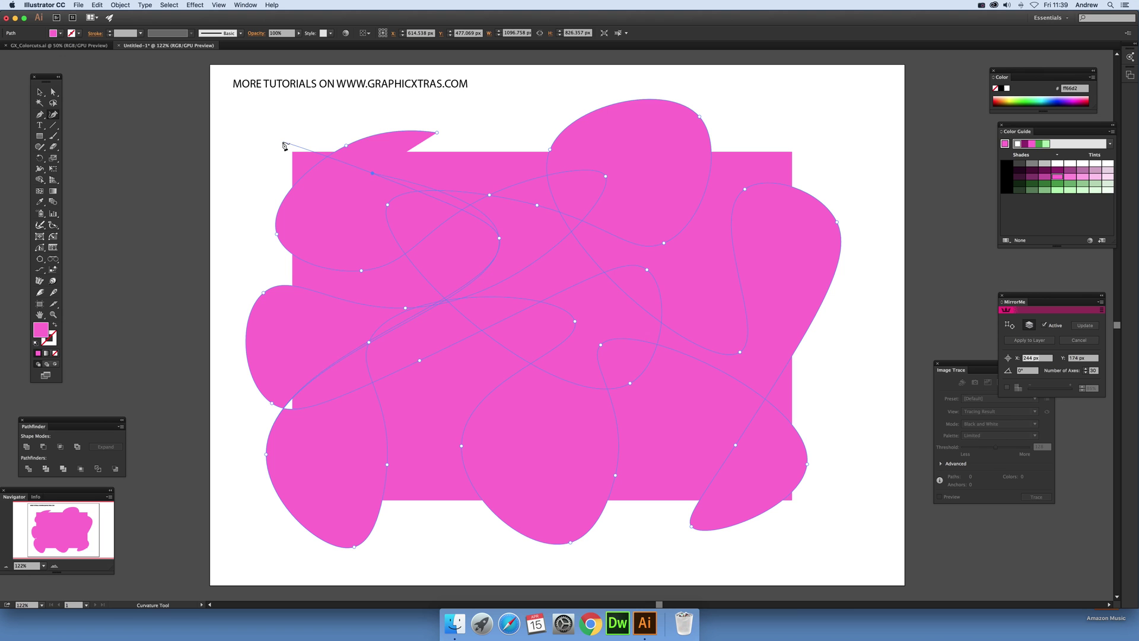
click(282, 142)
click(40, 92)
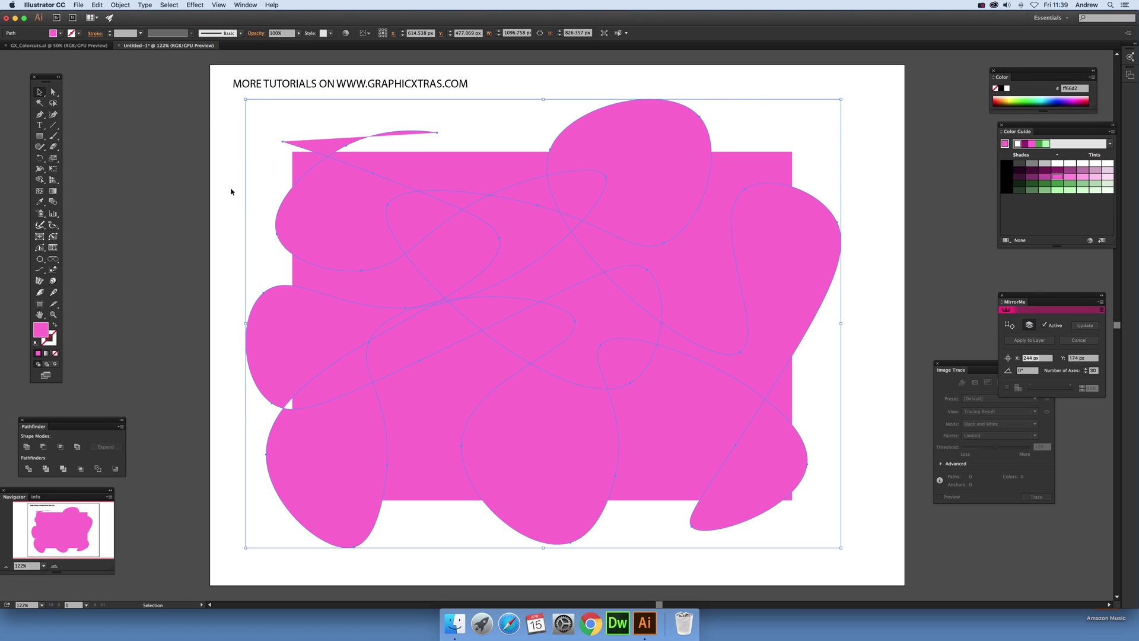
Step: Cut the rectangle along the looping path with Object > Path > Divide Objects Below
click(120, 5)
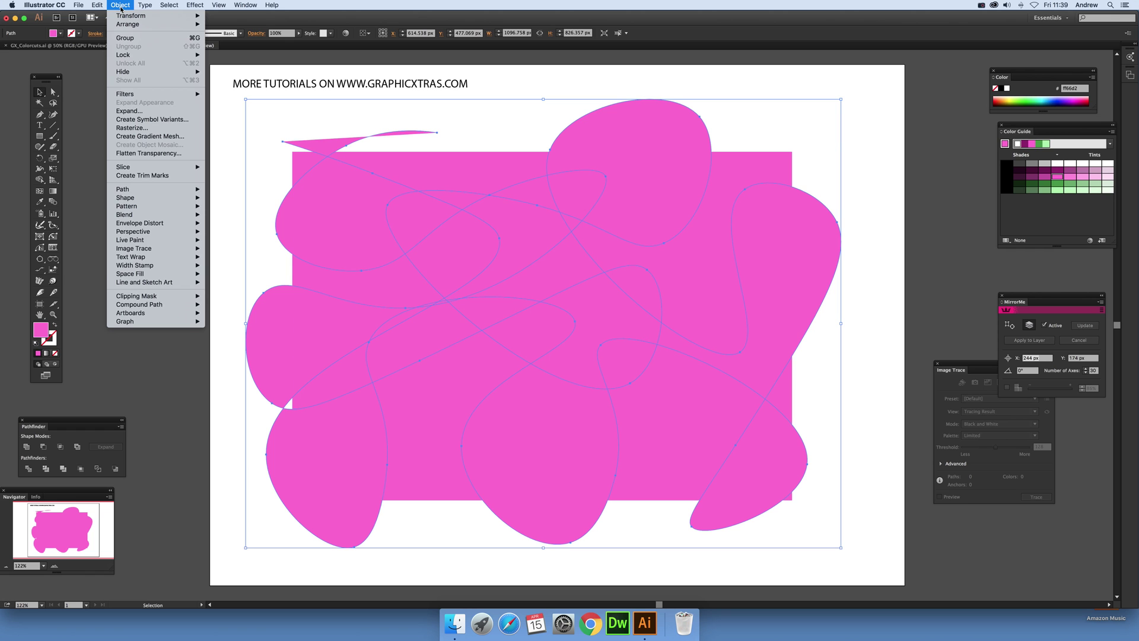
mouse_move(163, 190)
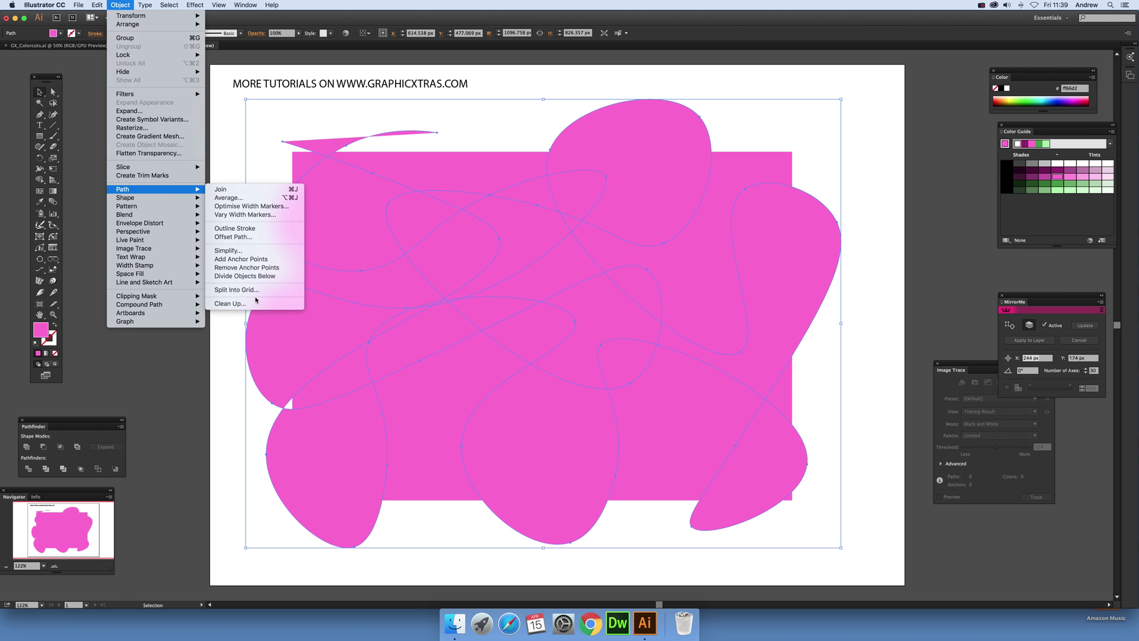
click(269, 276)
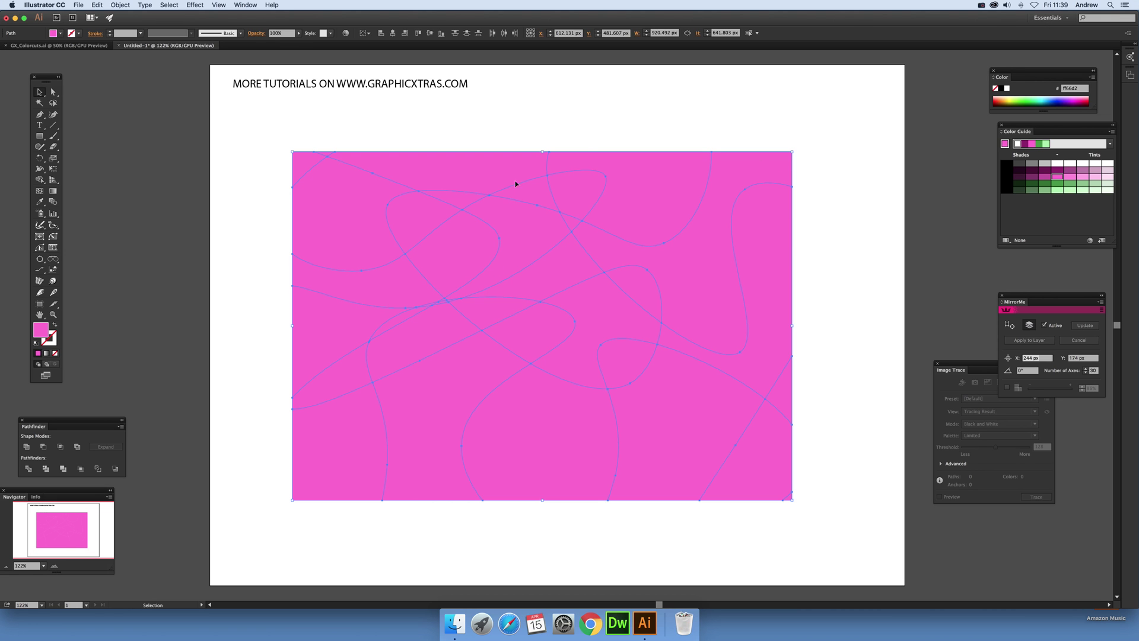
Step: Fill the top-right piece dark purple and the lower-right piece a darker purple
click(587, 136)
click(674, 192)
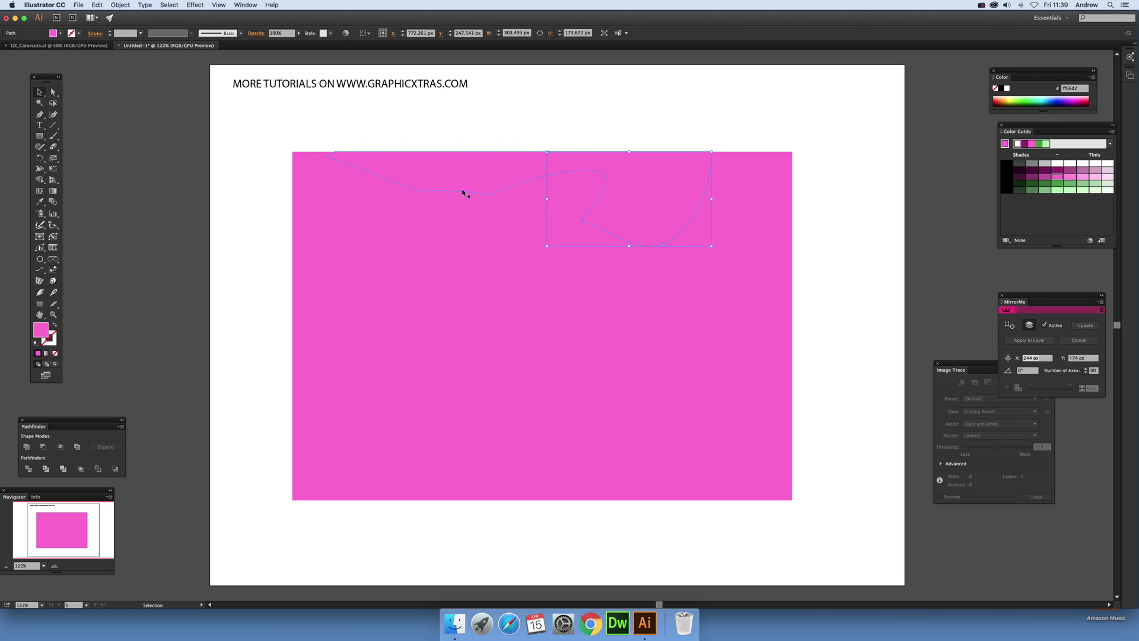
click(440, 247)
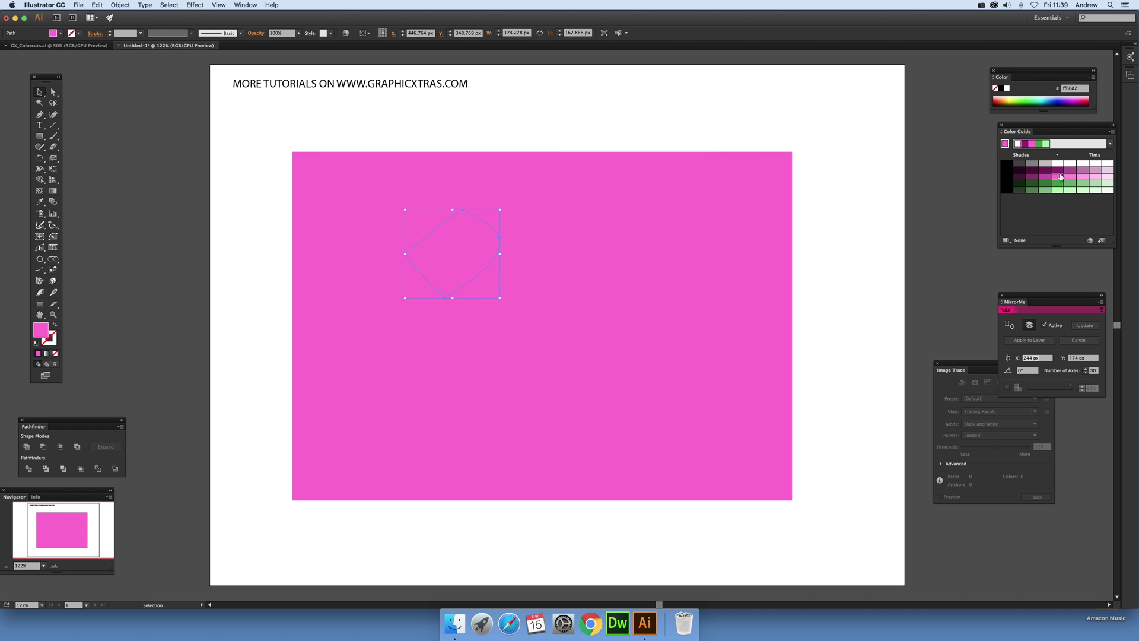
click(691, 312)
click(1062, 174)
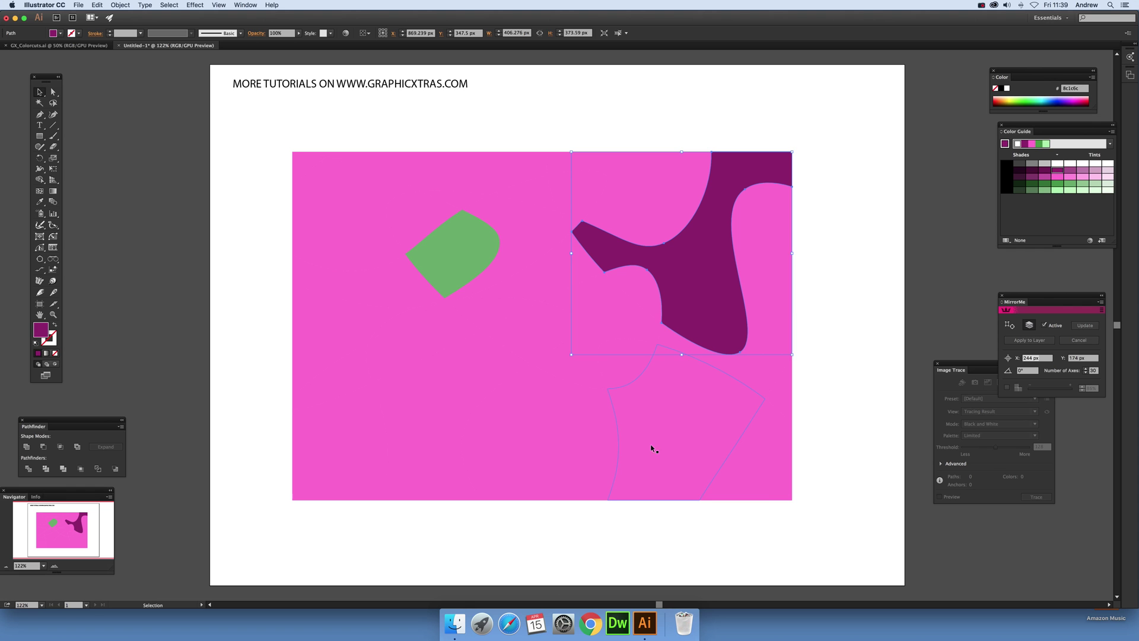
click(640, 457)
click(1044, 177)
Step: Fill the centre piece light grey, the lower-left piece green and the lower-centre piece mauve
click(531, 348)
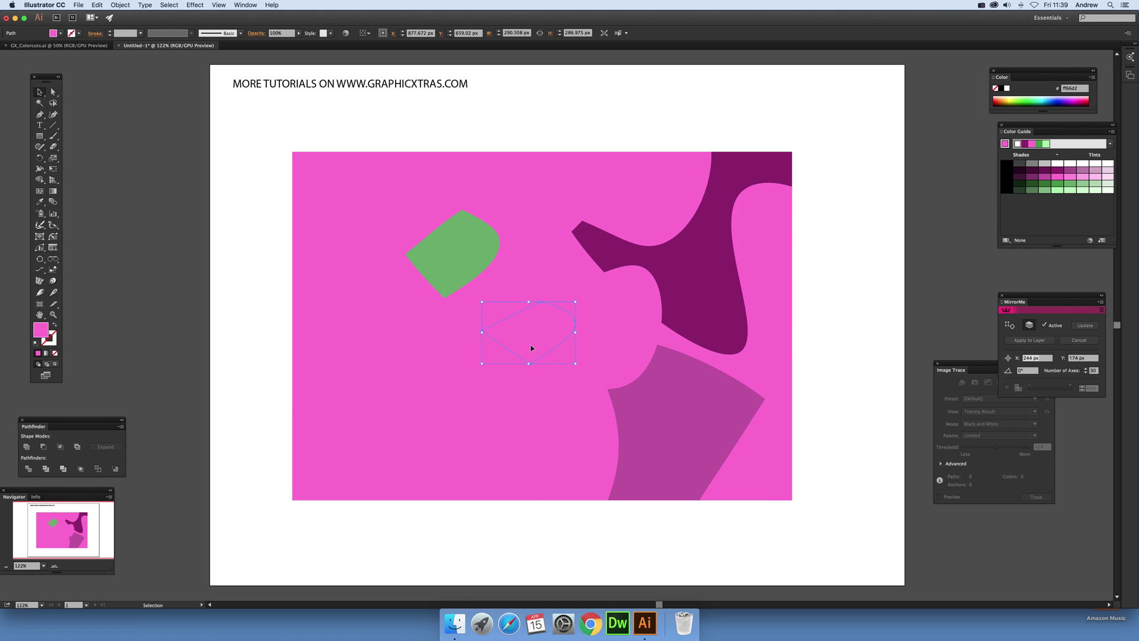
click(1045, 166)
click(418, 463)
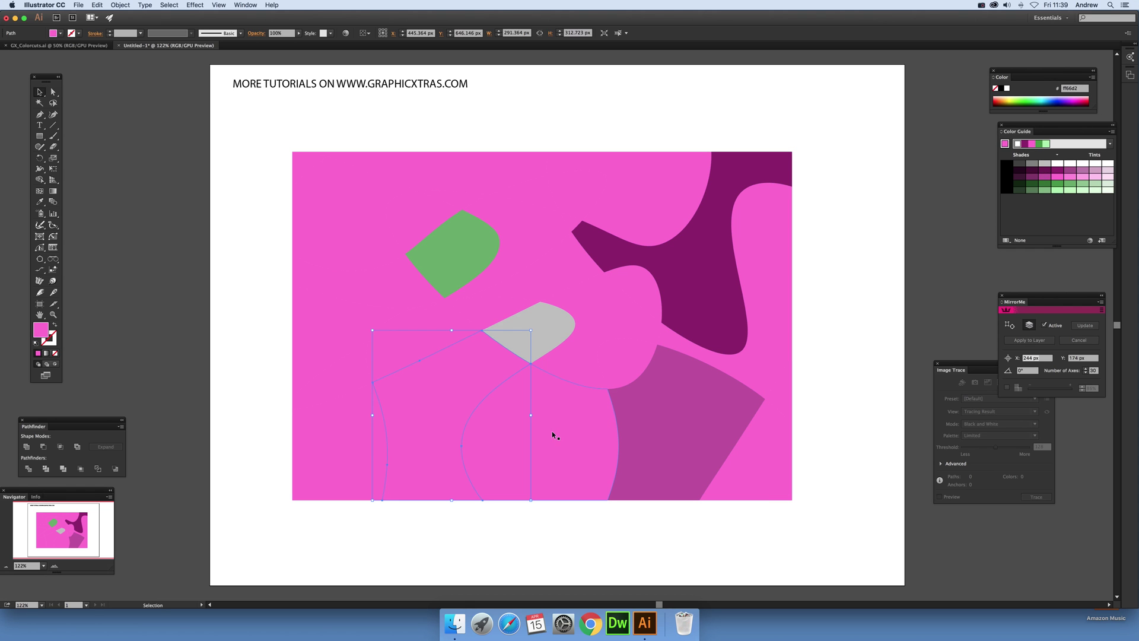
click(1069, 186)
click(571, 445)
click(1080, 175)
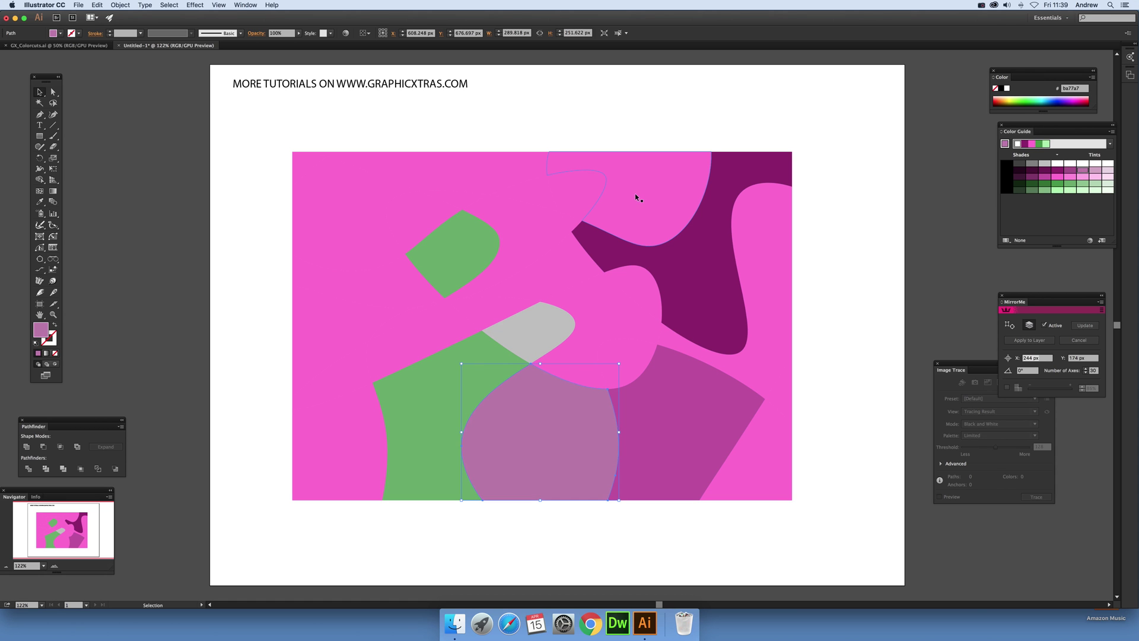
Step: Fill the top piece green and the piece left of it grey, then select the top-left piece
click(635, 193)
click(1073, 187)
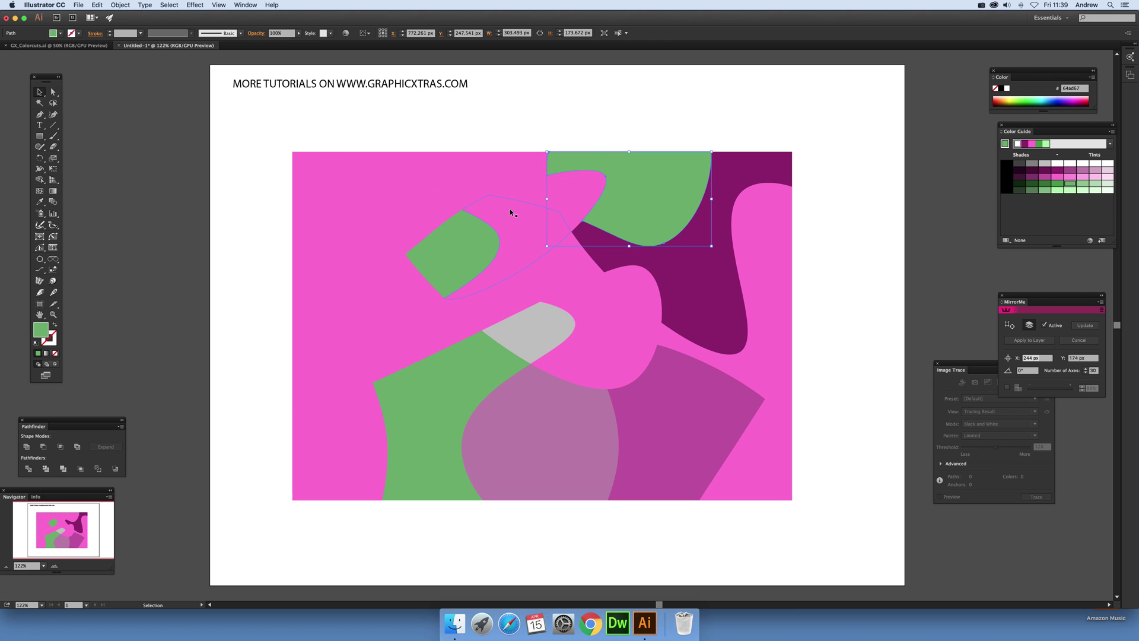
click(571, 205)
click(1032, 163)
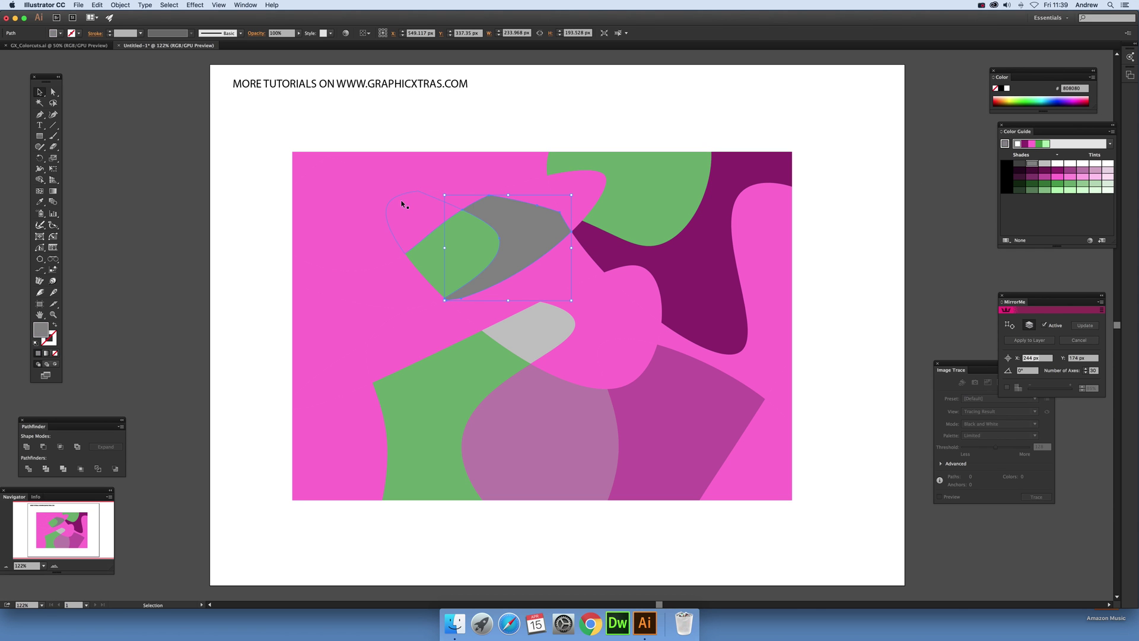
click(400, 211)
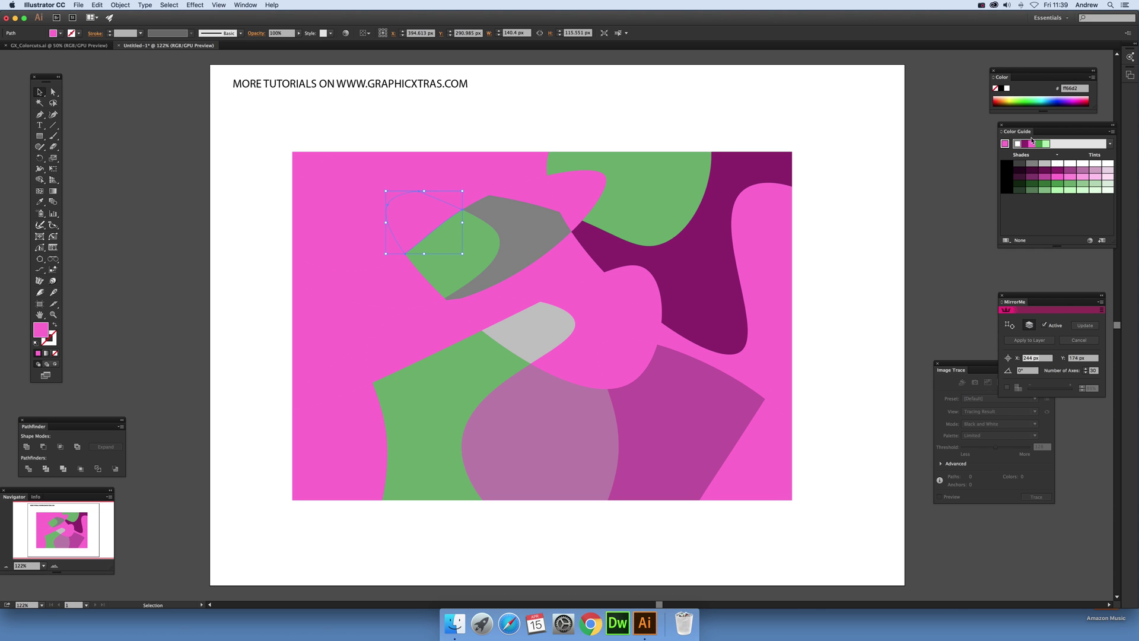
Step: Fill the top-left piece green, the left band mauve, a lower piece light pink, and the lower-left piece dark purple
click(1059, 186)
click(374, 305)
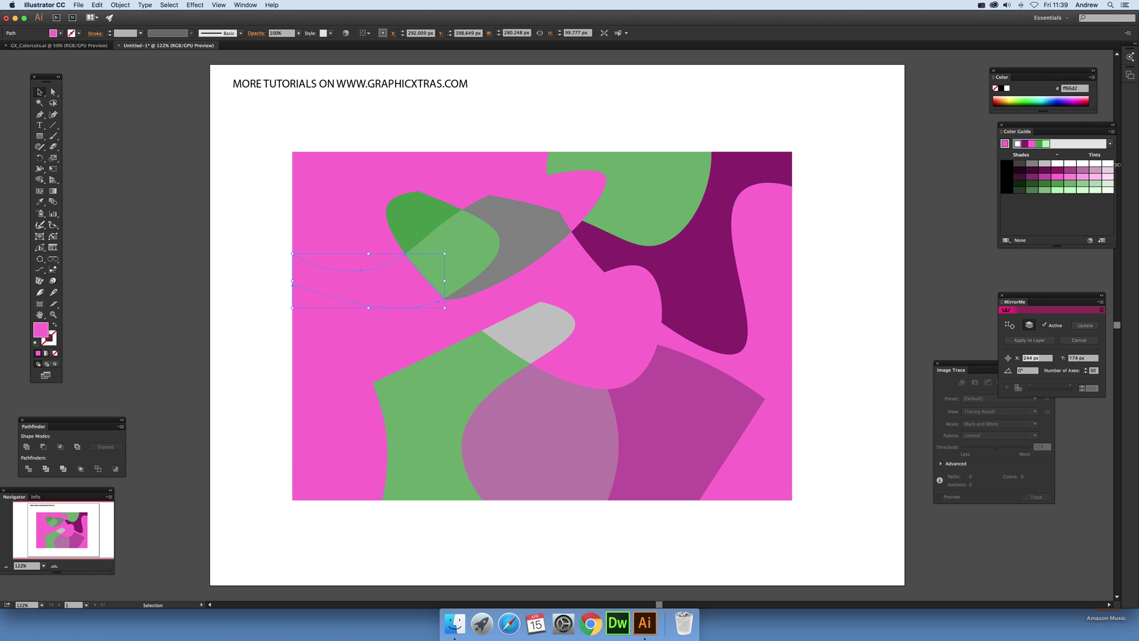
click(1079, 174)
click(385, 364)
click(1094, 179)
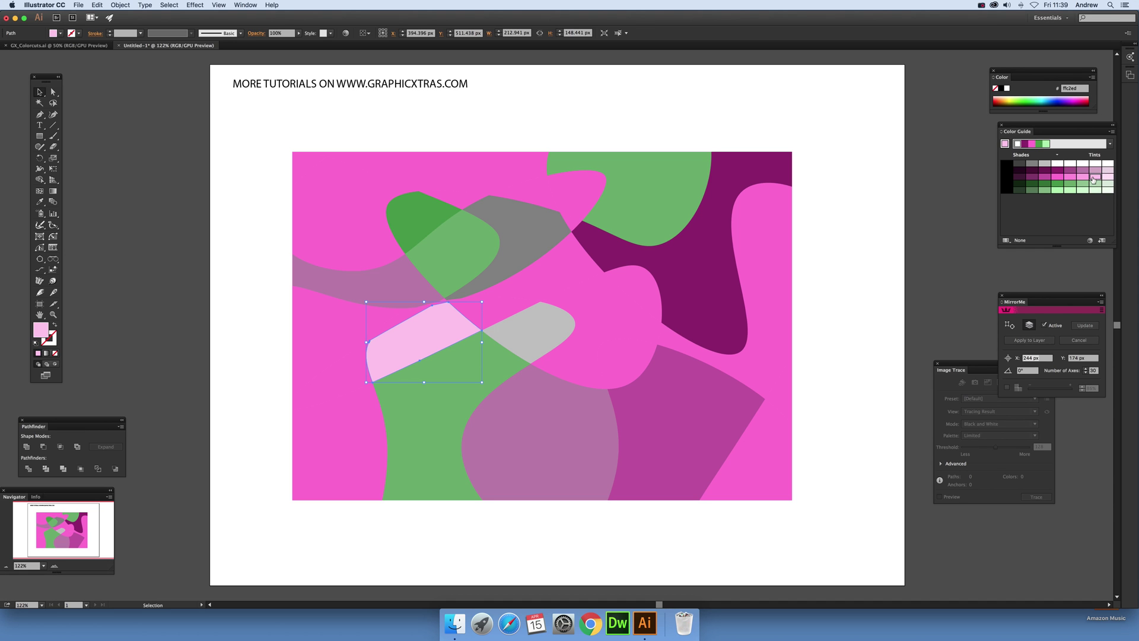
click(368, 433)
click(1033, 178)
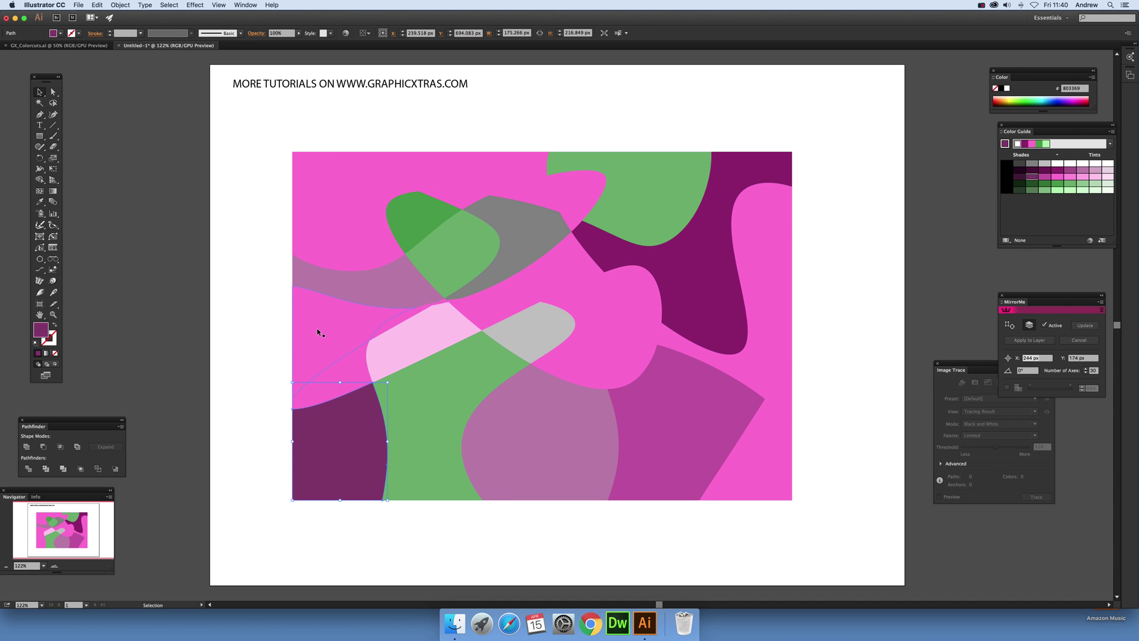
Step: Fill the left piece light grey, the upper-left piece mint, and the top piece purple
click(316, 329)
click(1044, 164)
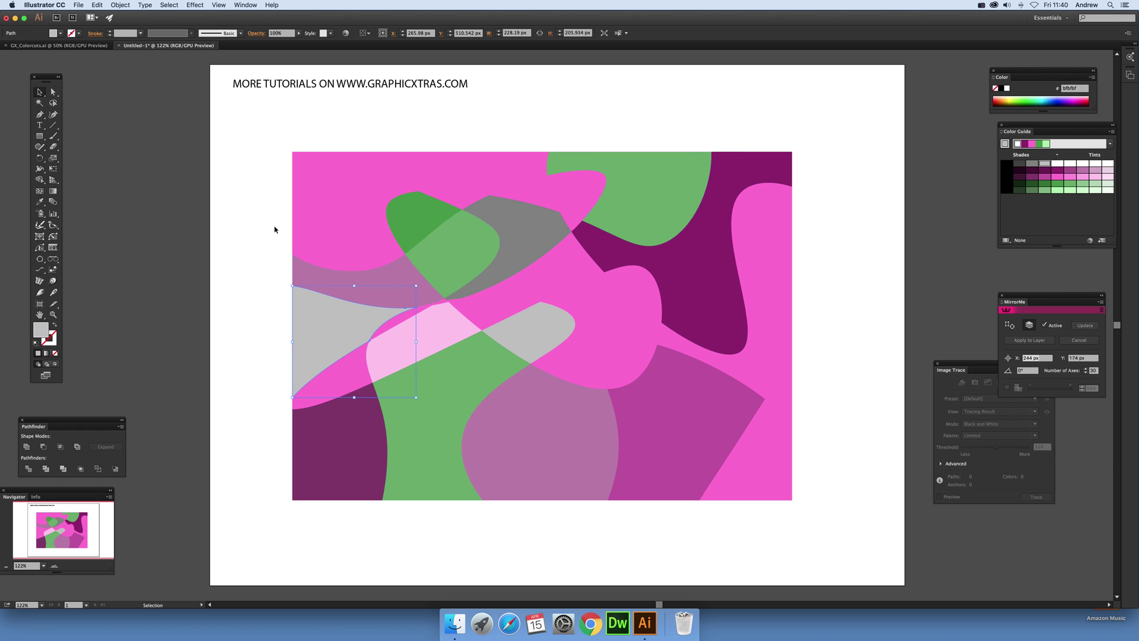
click(326, 218)
click(1058, 189)
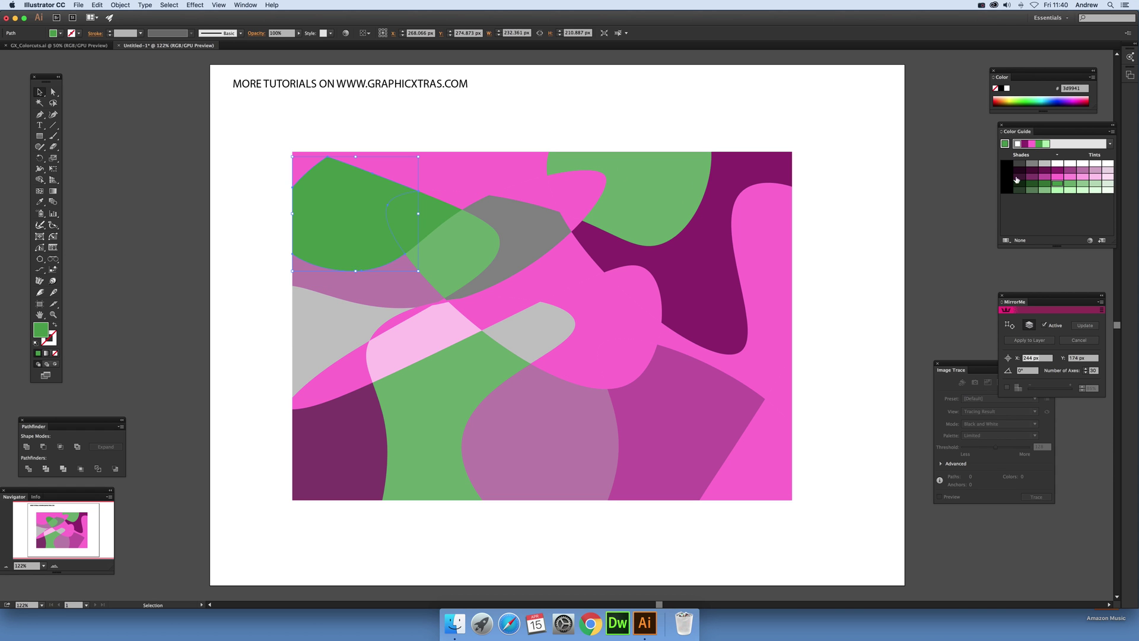
click(1095, 190)
click(483, 158)
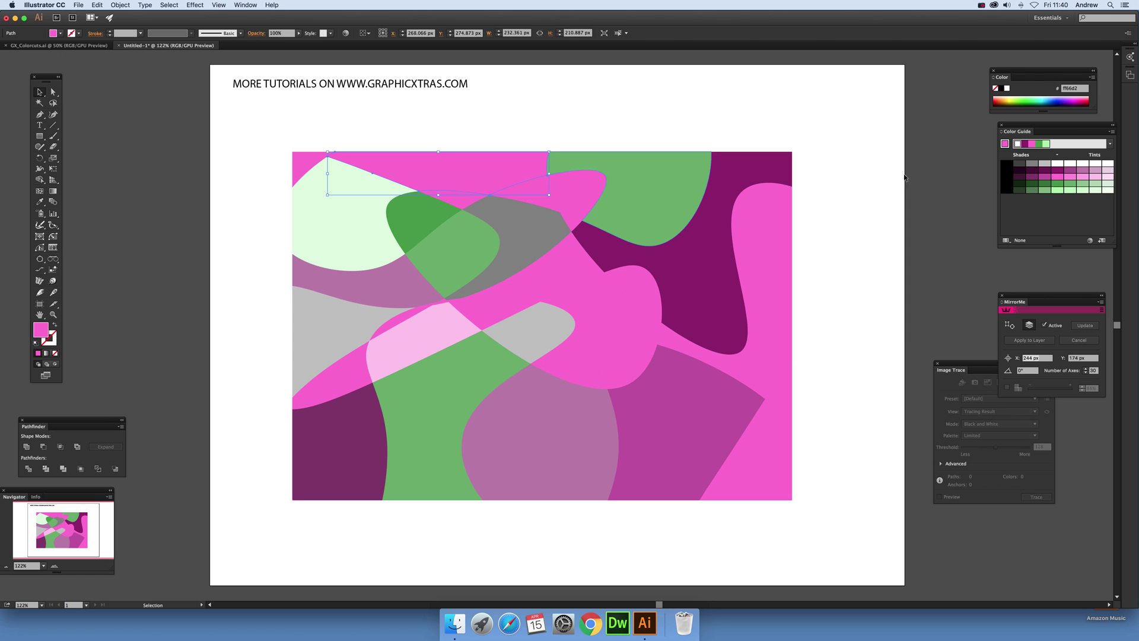
click(1069, 173)
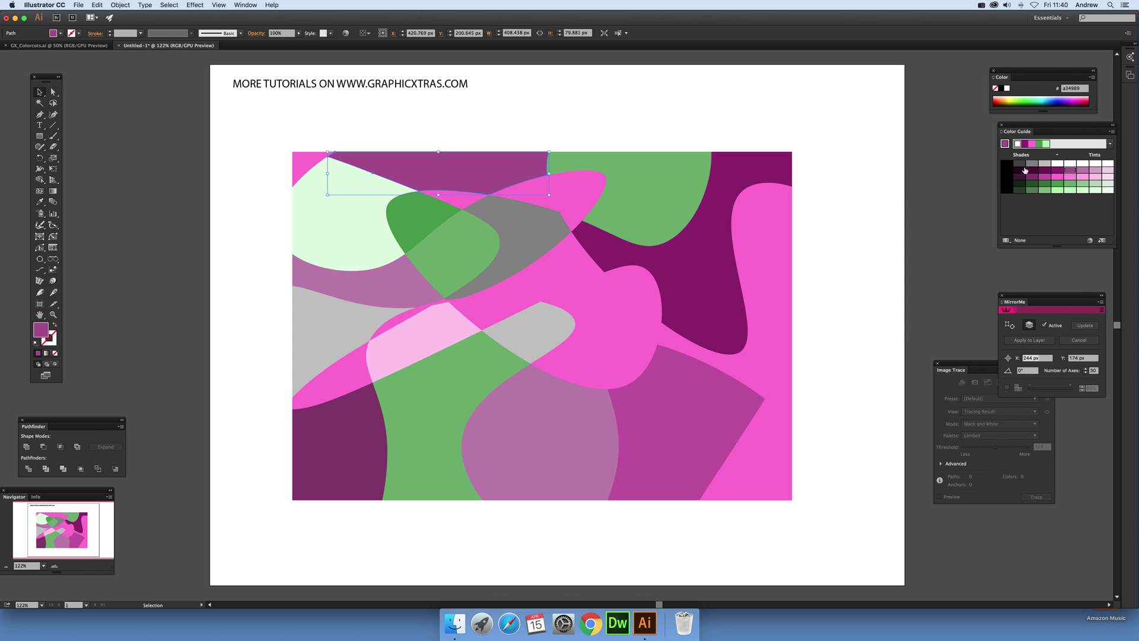
click(255, 148)
Step: Fill the centre piece light green and marquee-select the whole artwork
click(540, 283)
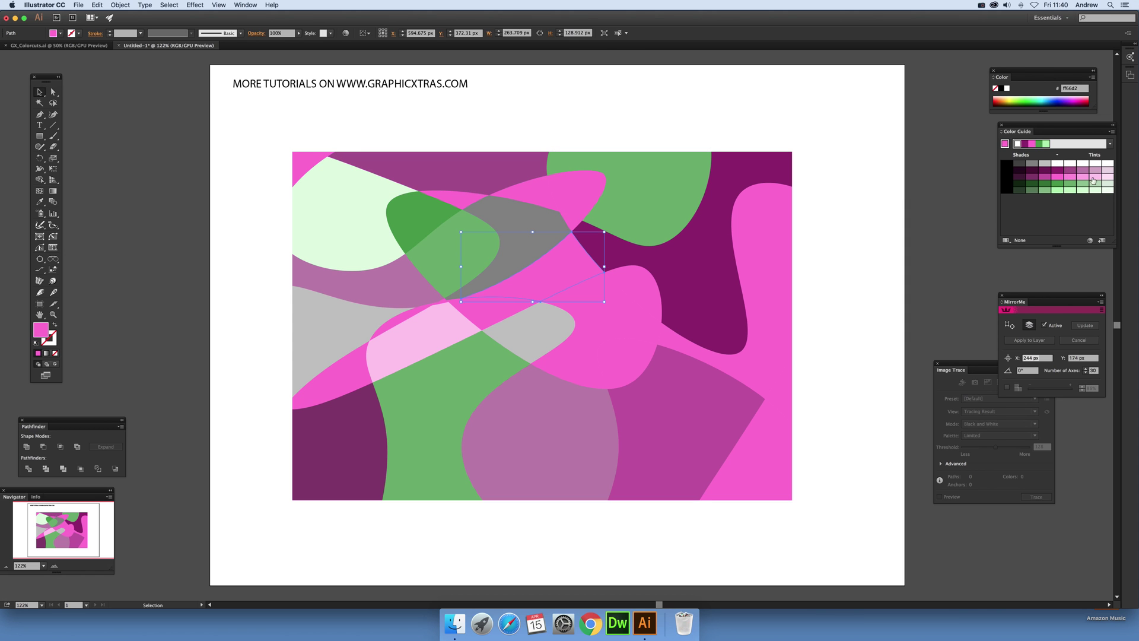
click(1095, 184)
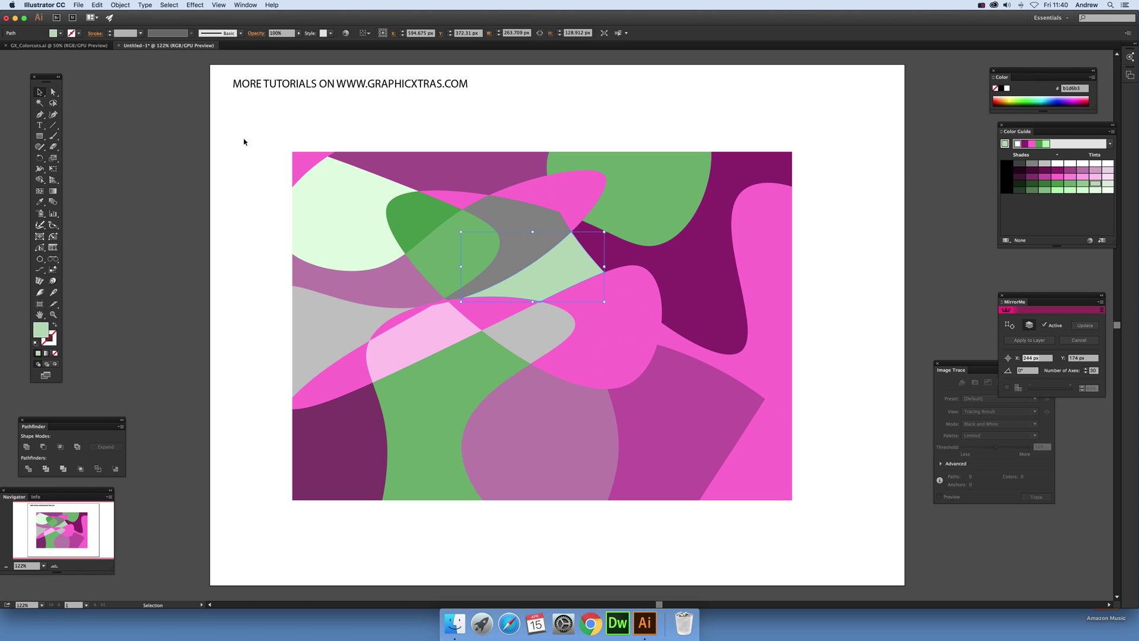
drag(259, 132, 821, 518)
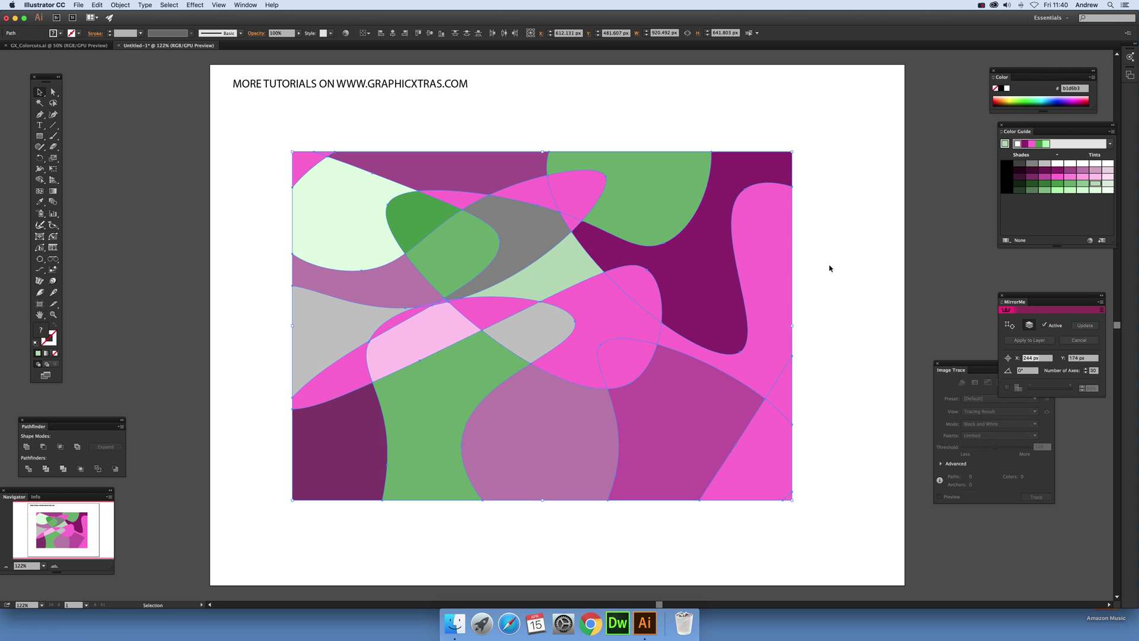
Step: Set the Color Guide harmony rule to High Contrast 2 and start recolouring the artwork
click(1110, 144)
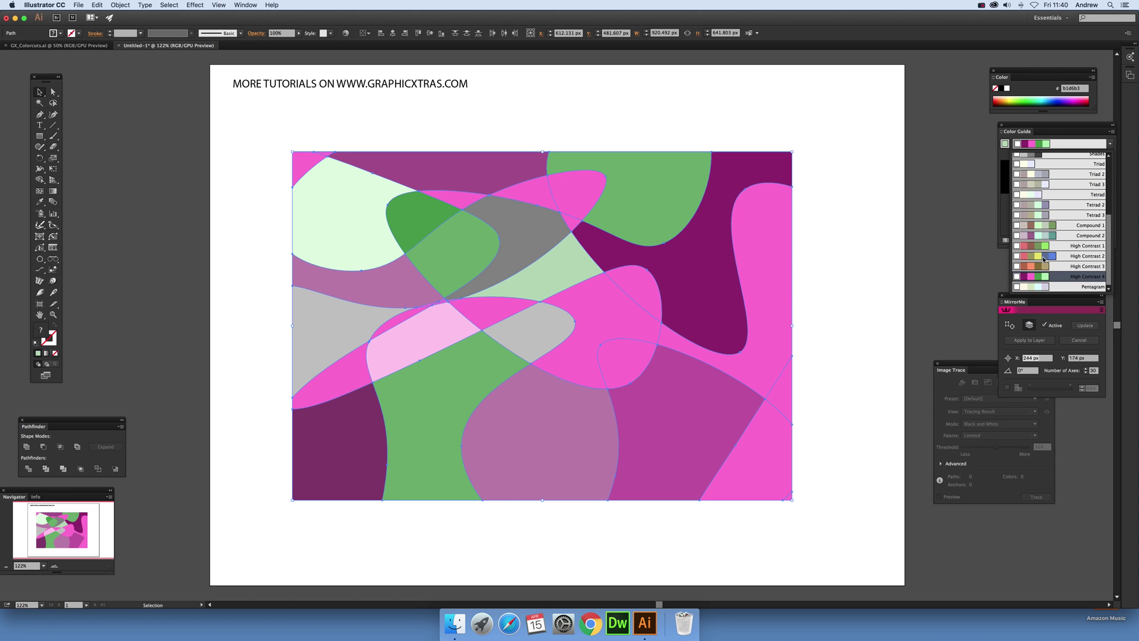
click(1044, 258)
click(1090, 240)
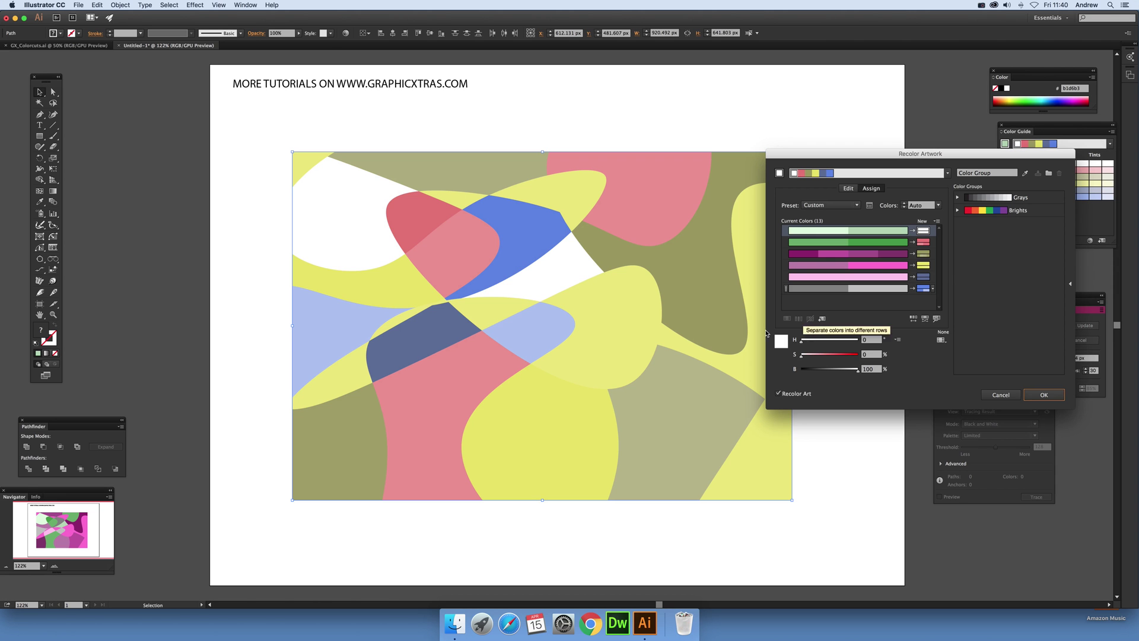
Step: Randomize the colour order six times, accept with OK, and deselect the artwork
click(913, 318)
click(913, 318)
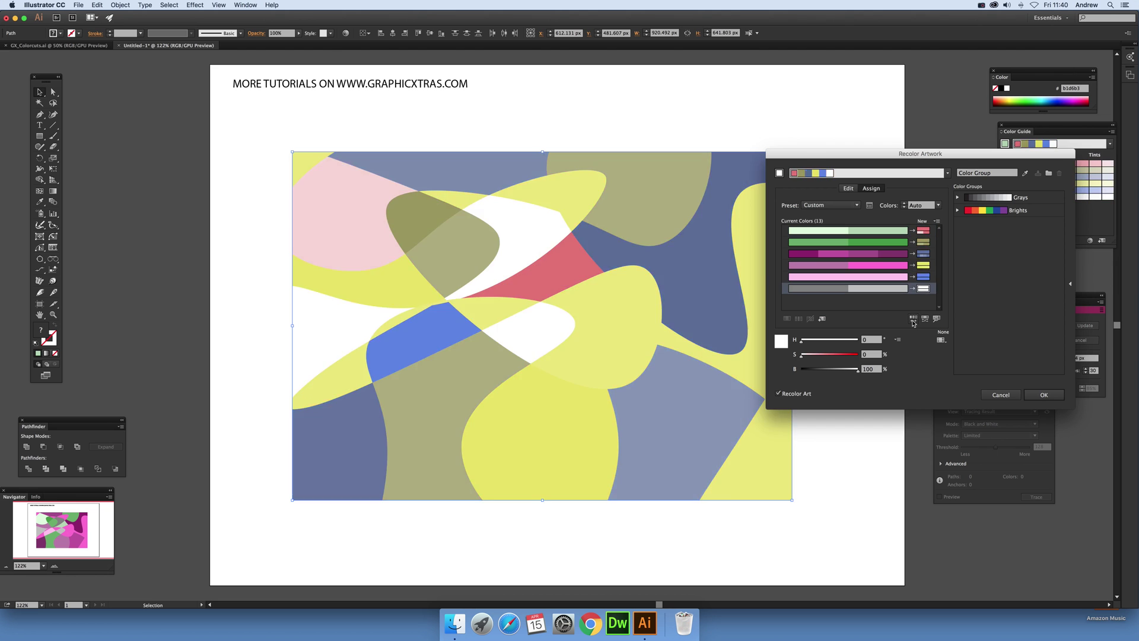
click(913, 318)
click(913, 318)
click(913, 319)
click(913, 318)
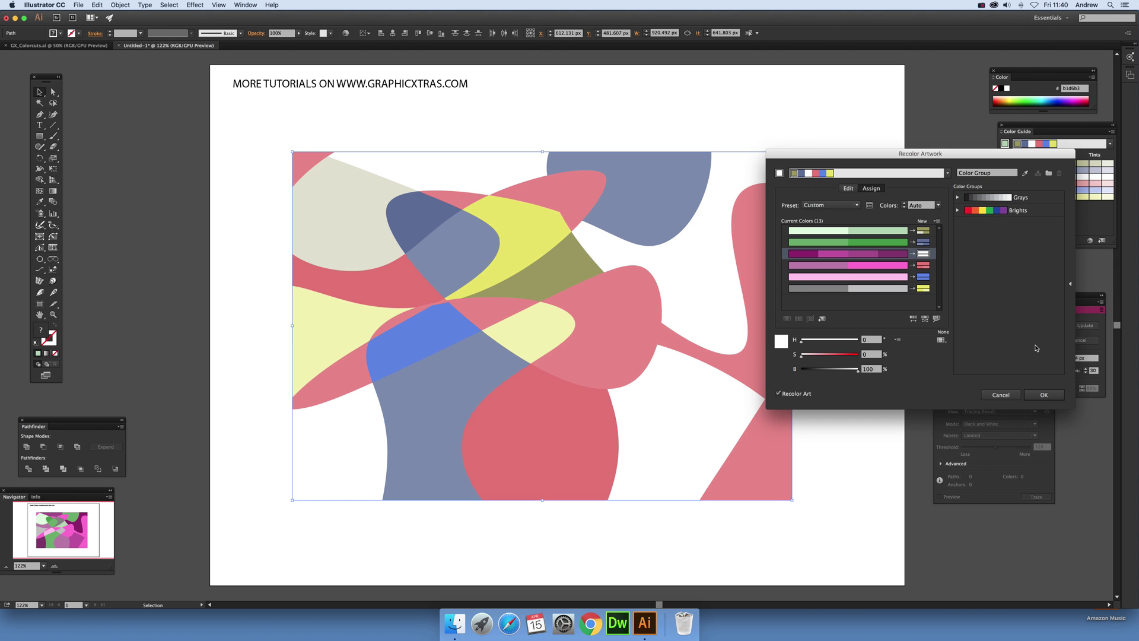
click(1044, 395)
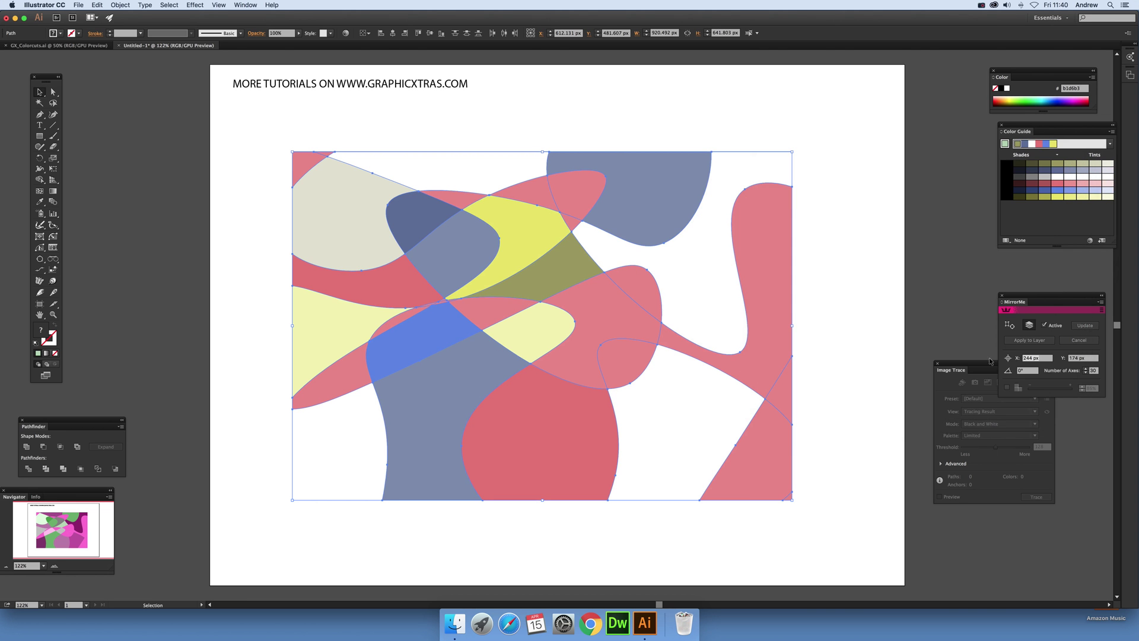
click(575, 135)
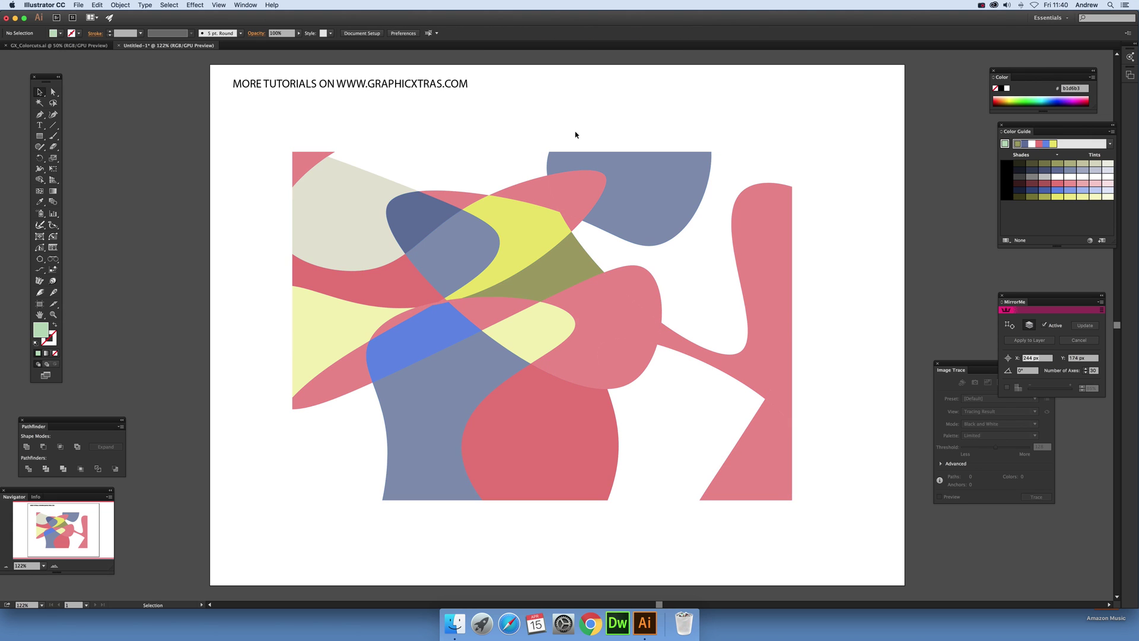
Step: Start a new Curvature path above the artwork, looping past the left edge and below centre
click(53, 115)
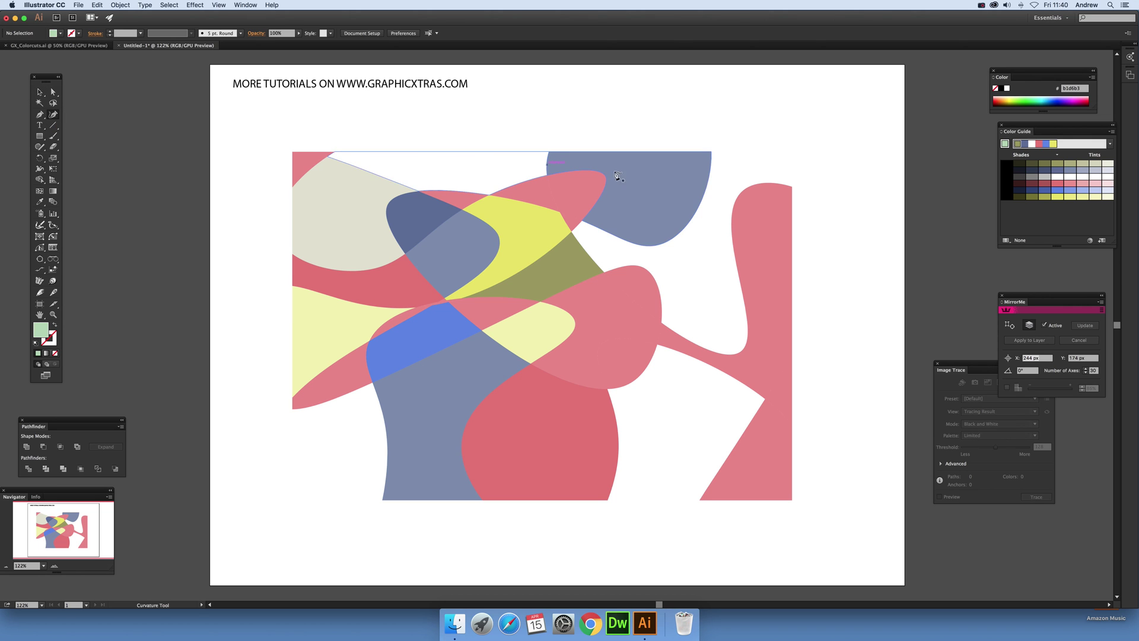
click(645, 123)
click(363, 184)
click(399, 296)
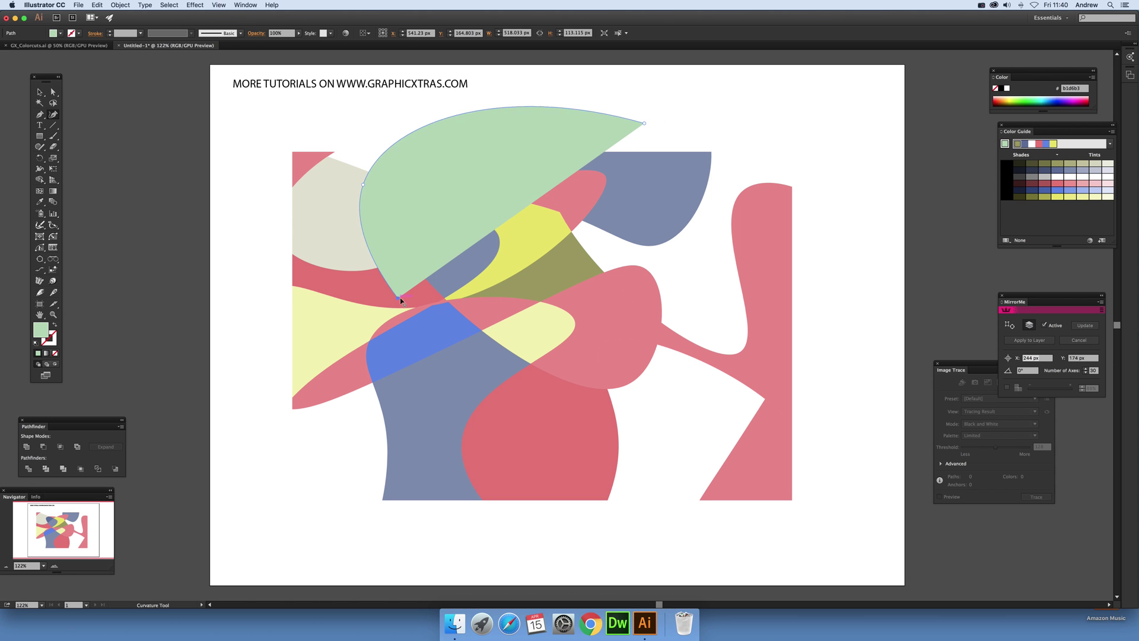
click(430, 407)
click(265, 388)
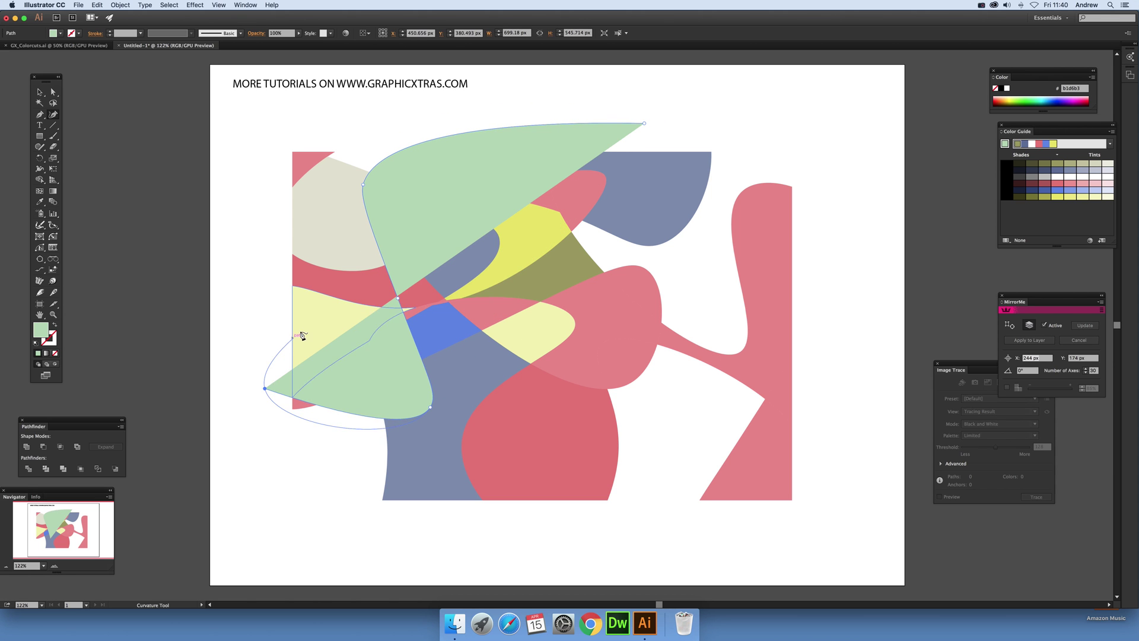
click(304, 328)
click(488, 366)
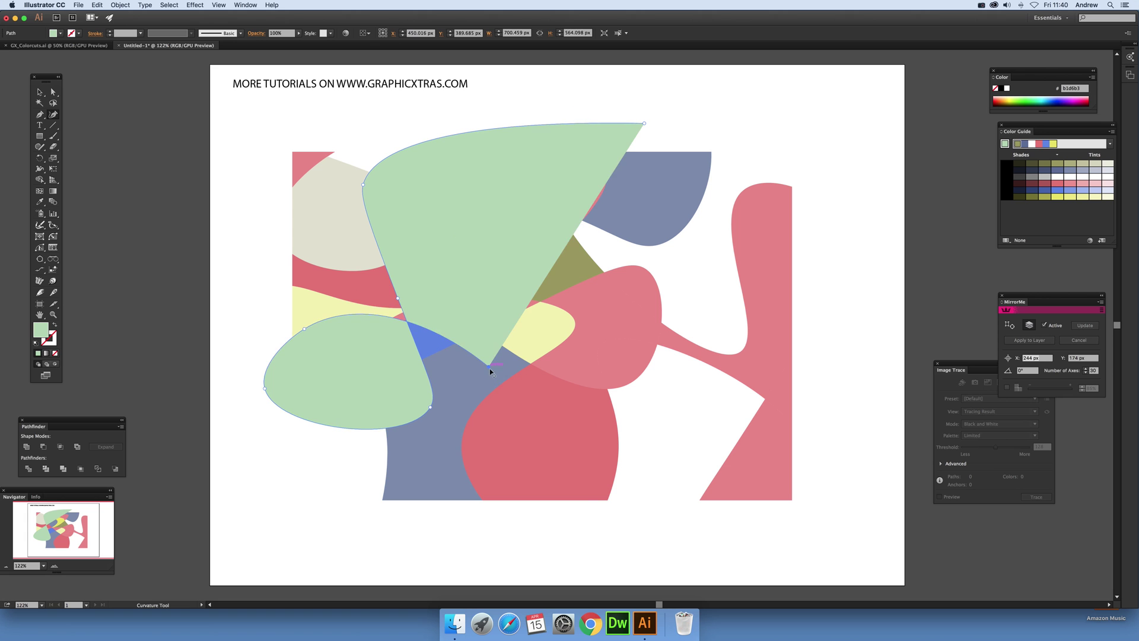
click(488, 437)
Step: Extend the path into right and lower-right lobes, then loop it back across the top
click(420, 463)
click(587, 525)
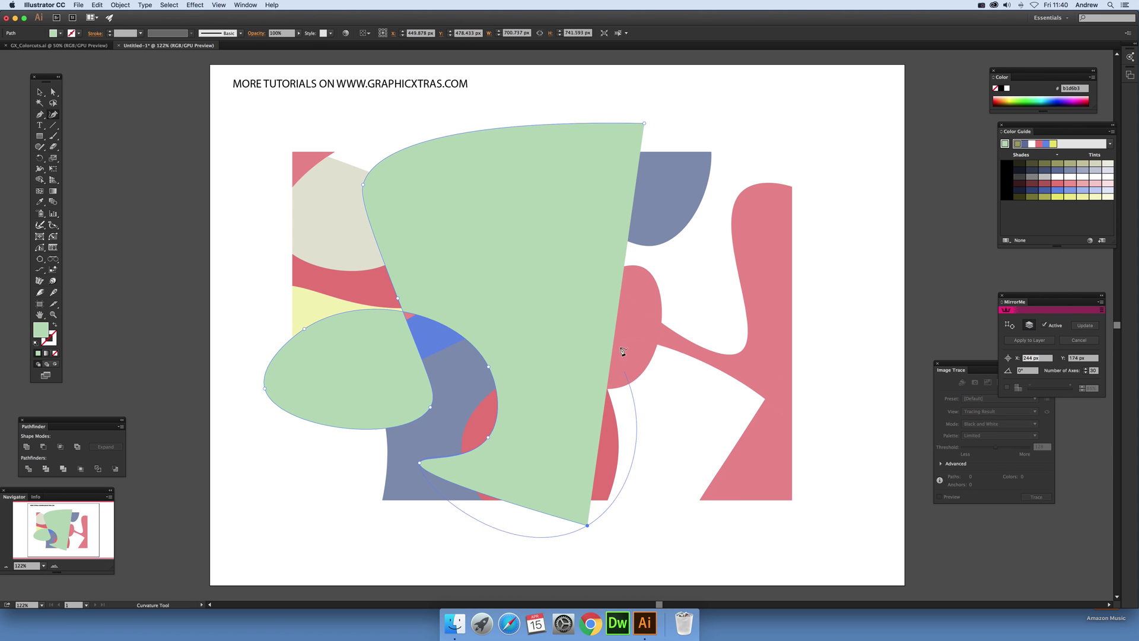
click(539, 318)
click(718, 270)
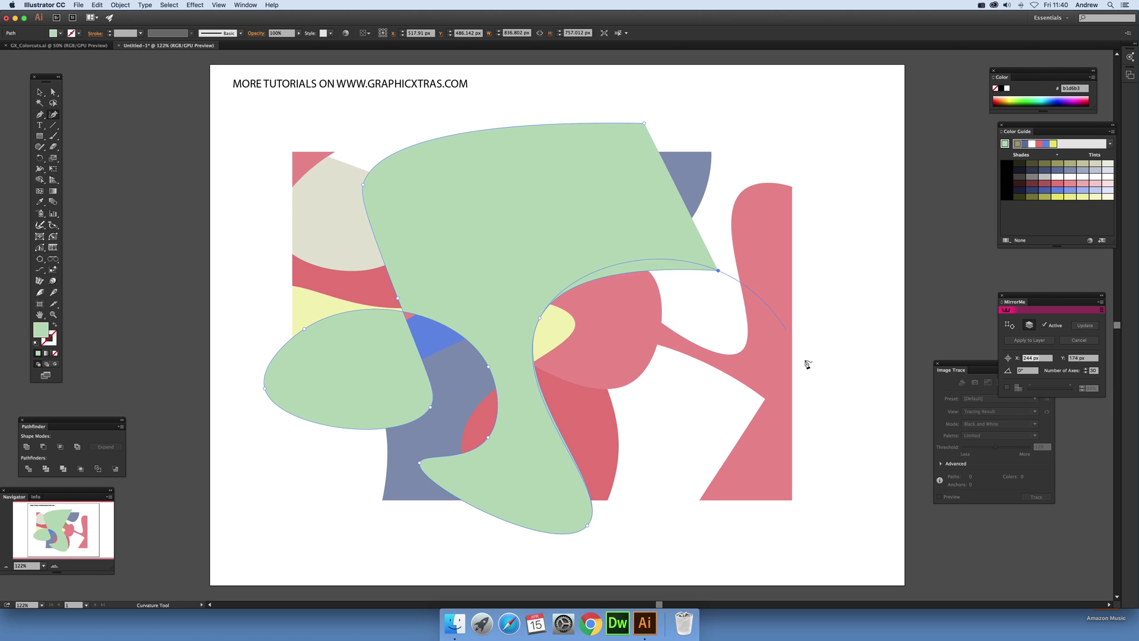
click(813, 369)
click(687, 384)
click(662, 470)
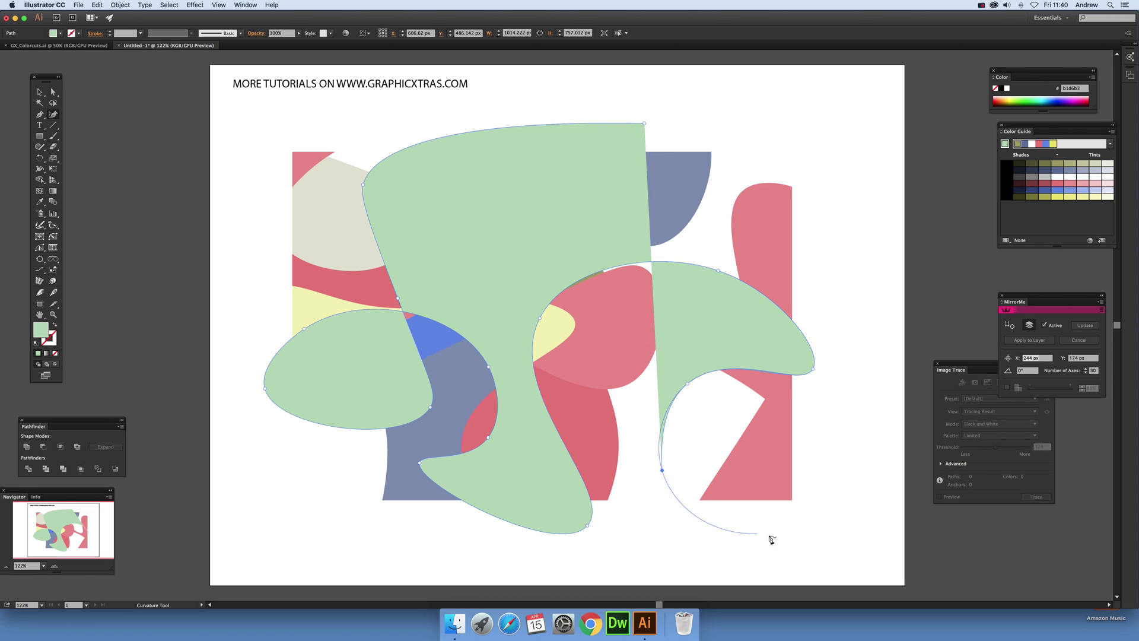
click(771, 535)
click(835, 448)
click(479, 241)
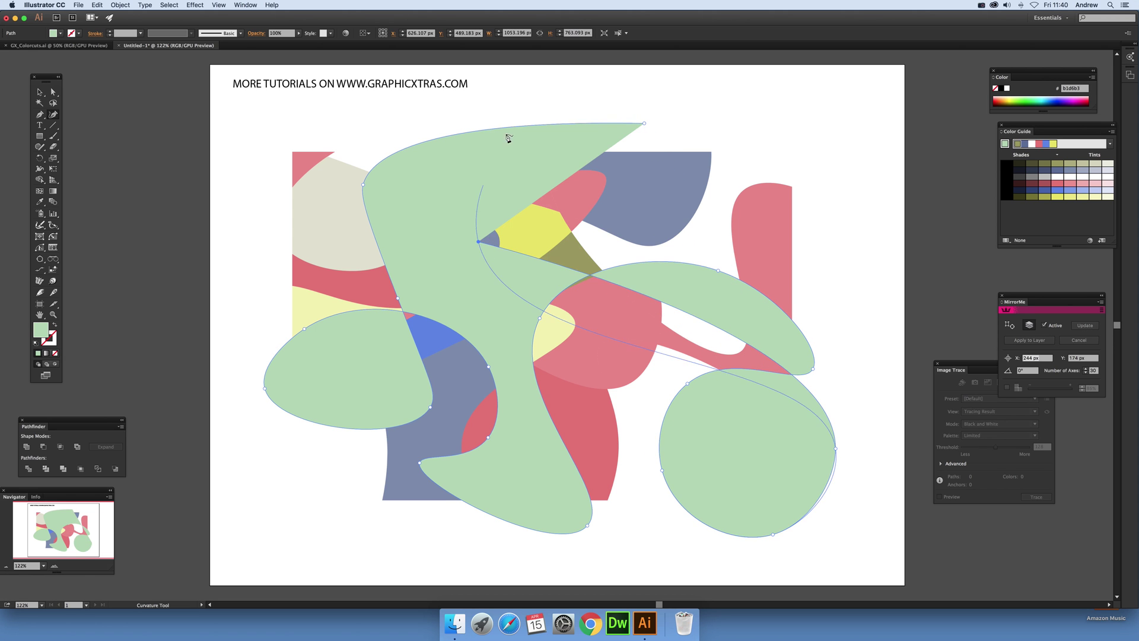
click(488, 105)
Step: Select the new path and apply Object > Path > Divide Objects Below
click(40, 92)
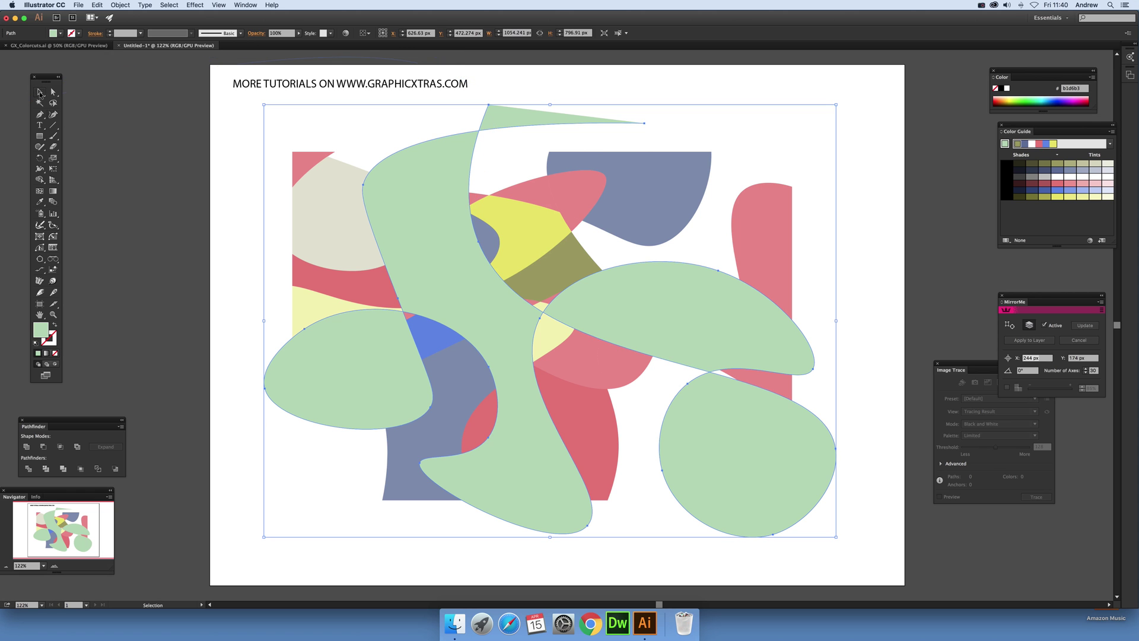
click(121, 5)
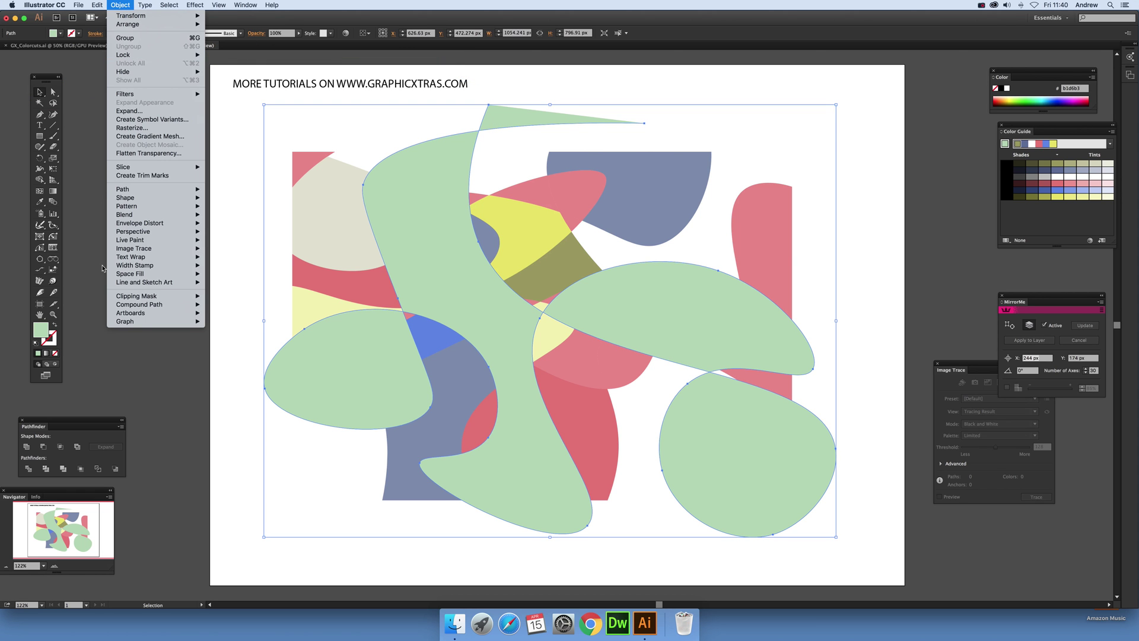
mouse_move(135, 190)
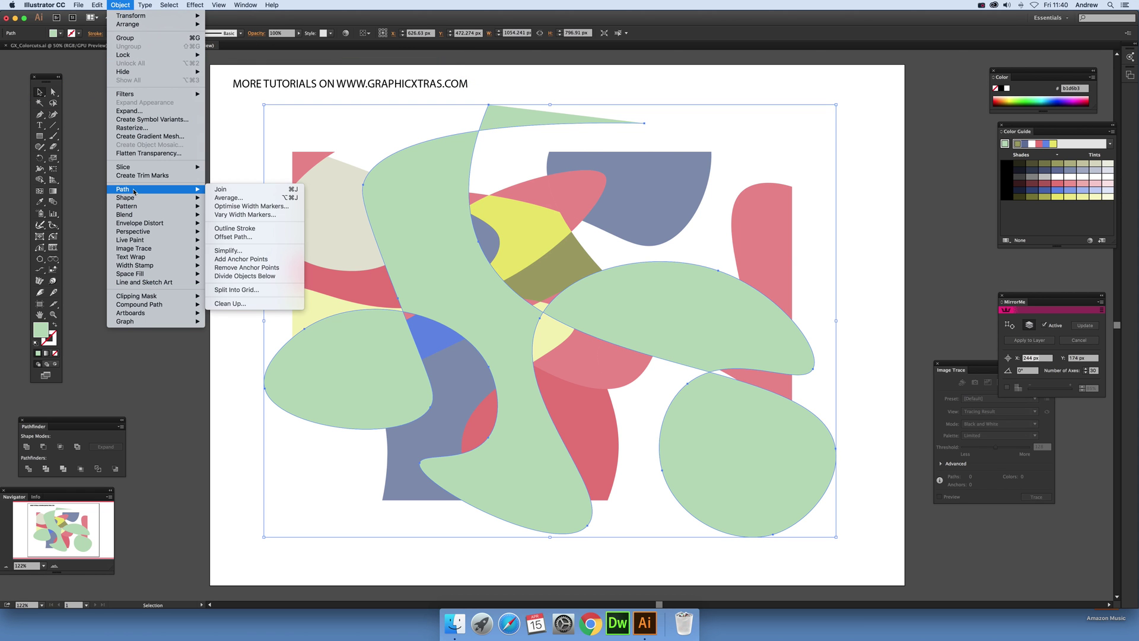
click(242, 278)
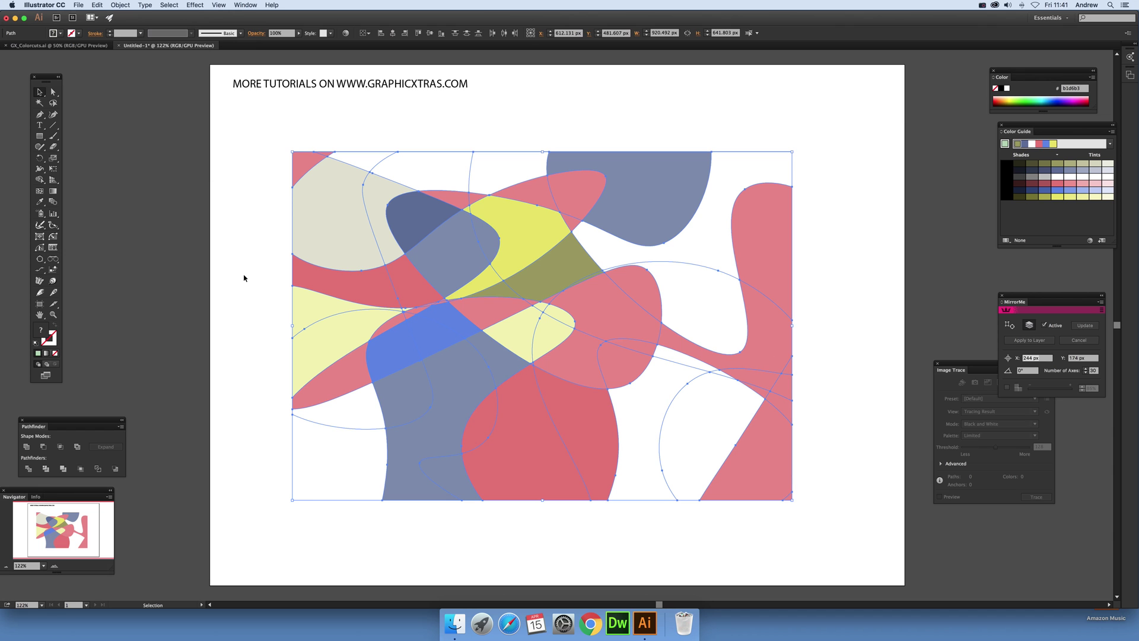
Step: Fill white pieces: top olive, right dark red, top-right light blue, bottom-right pale yellow
click(522, 157)
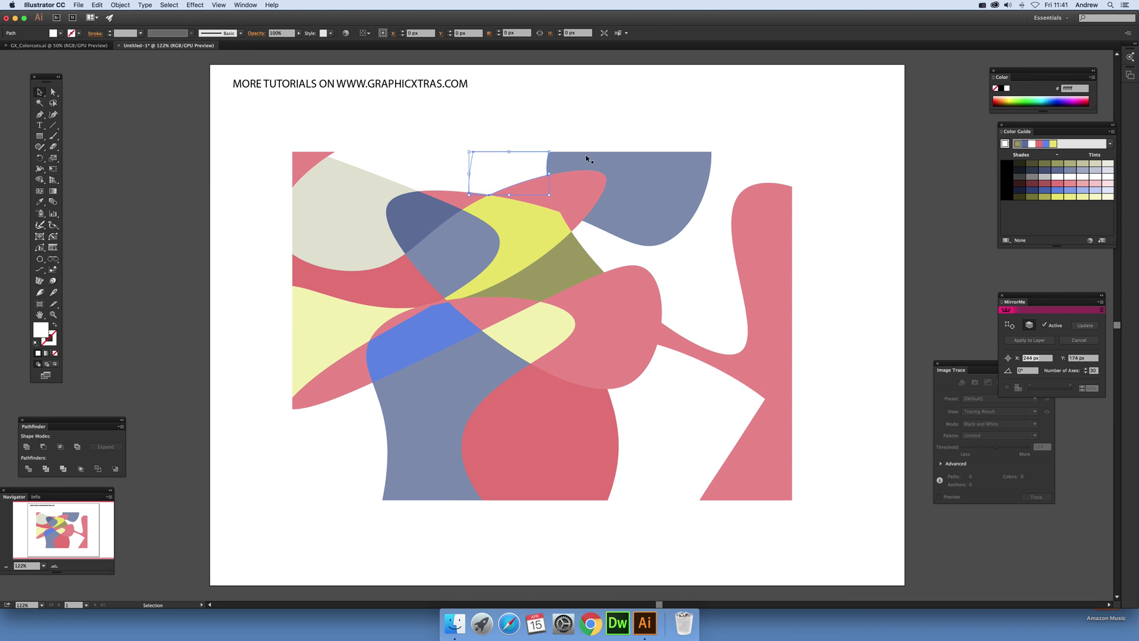
click(1061, 166)
click(701, 267)
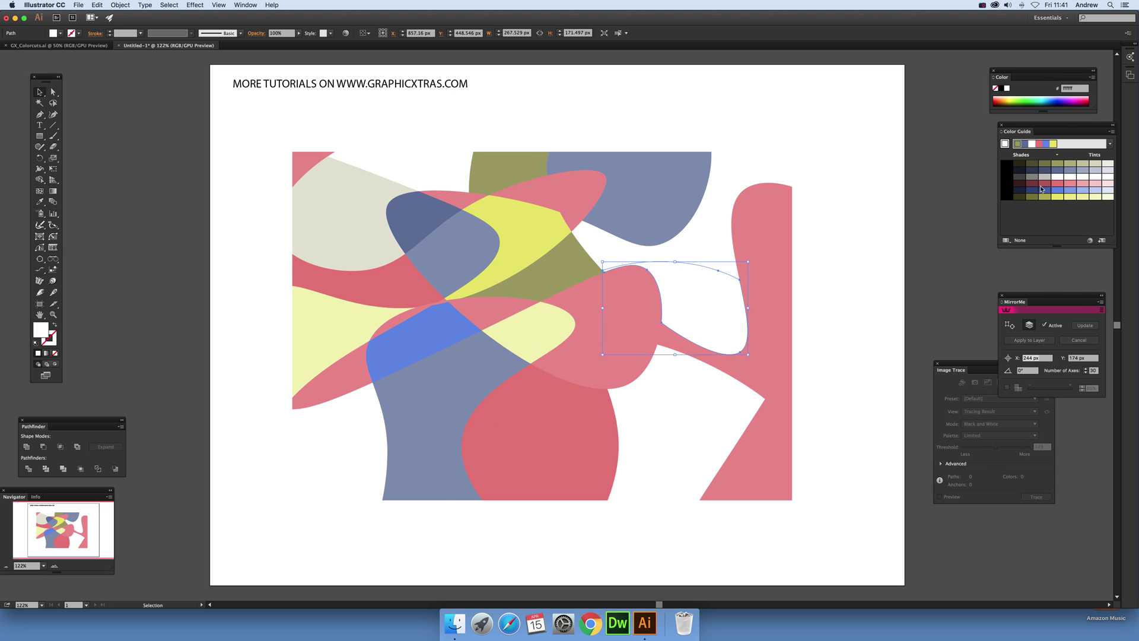
click(1041, 188)
click(717, 224)
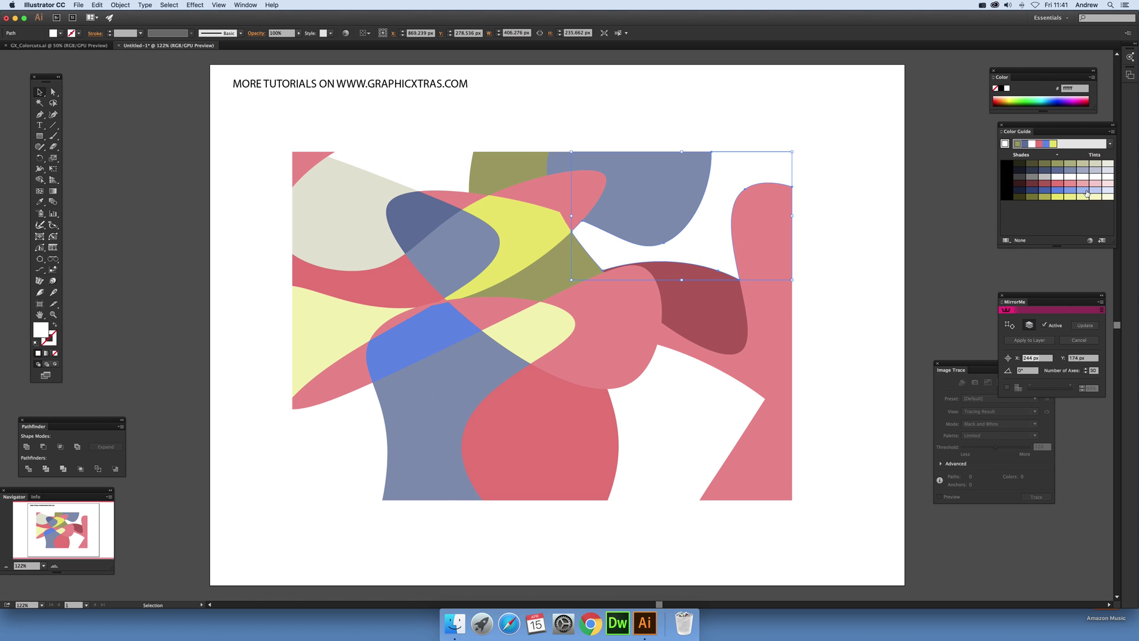
click(1087, 193)
click(656, 405)
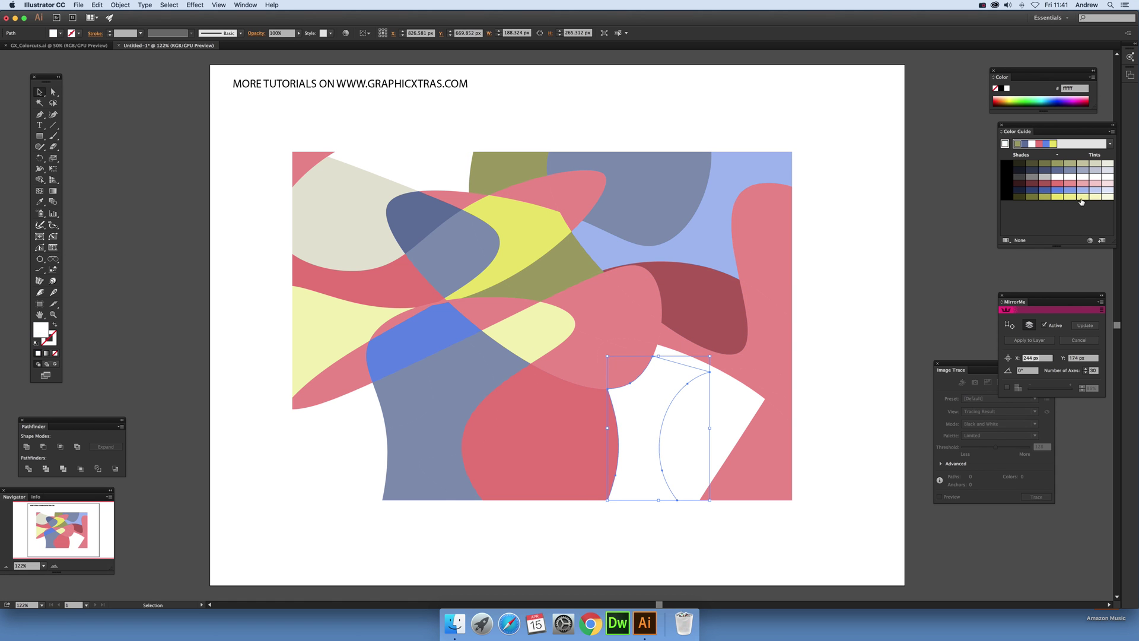
click(1081, 201)
Step: Fill the right wedge light yellow, the sliver navy, and the lower-left pieces dark olive and olive
click(752, 409)
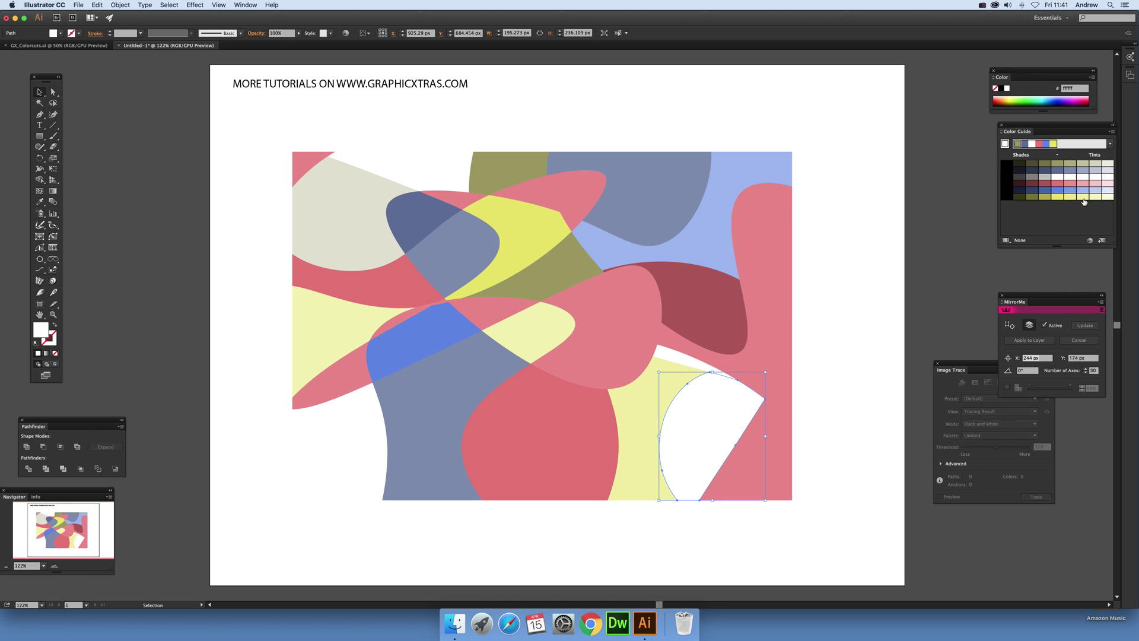
click(1083, 200)
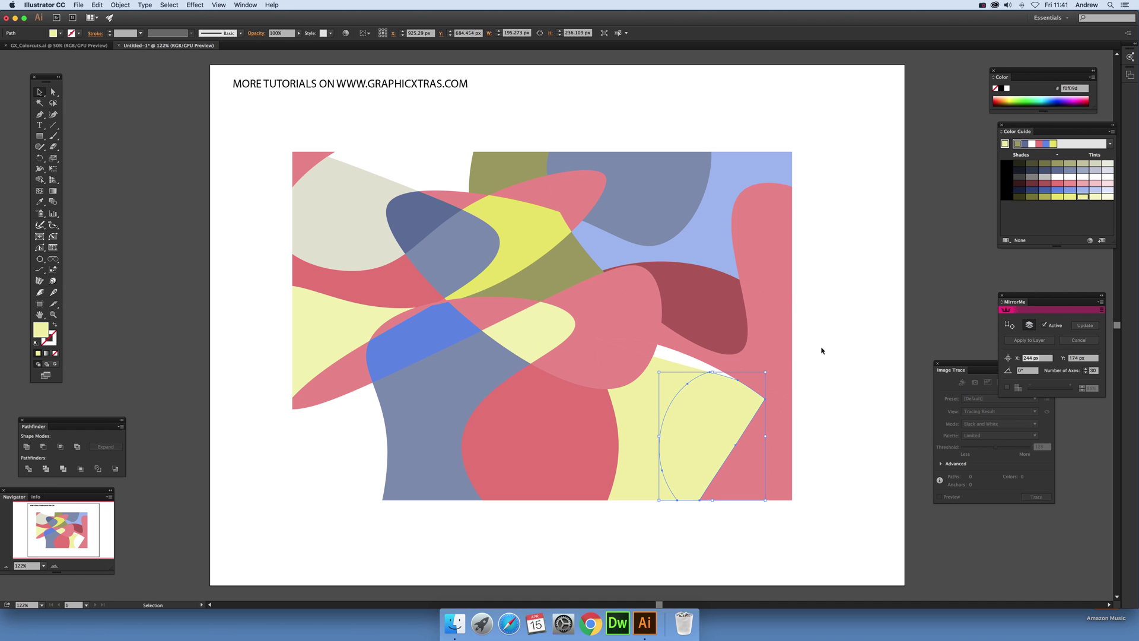
click(1097, 200)
click(682, 359)
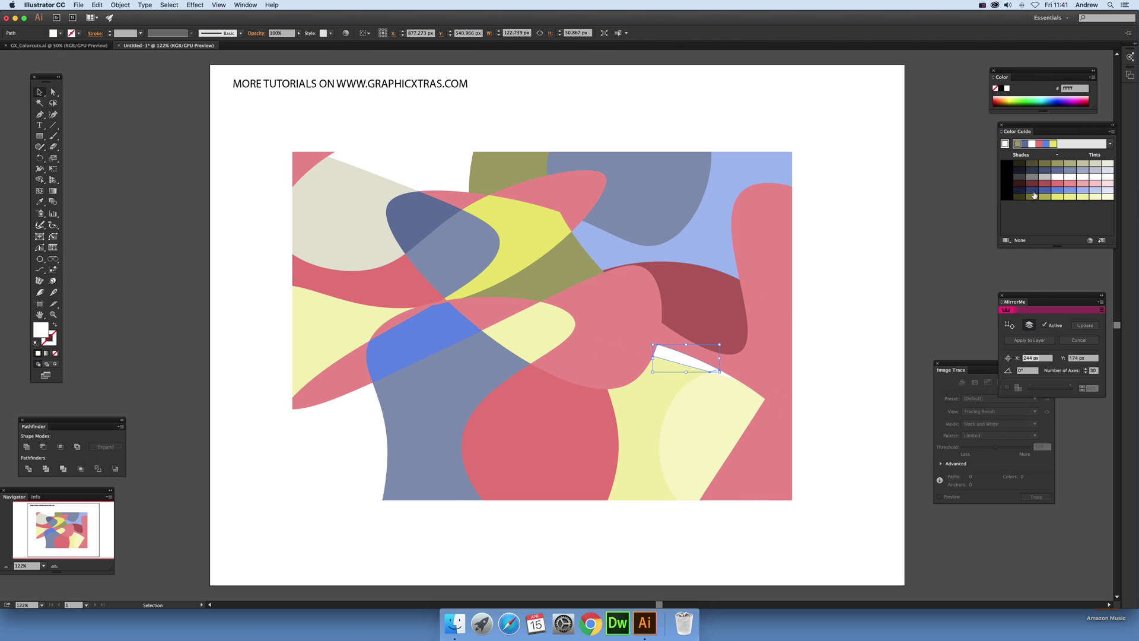
click(1033, 194)
click(363, 406)
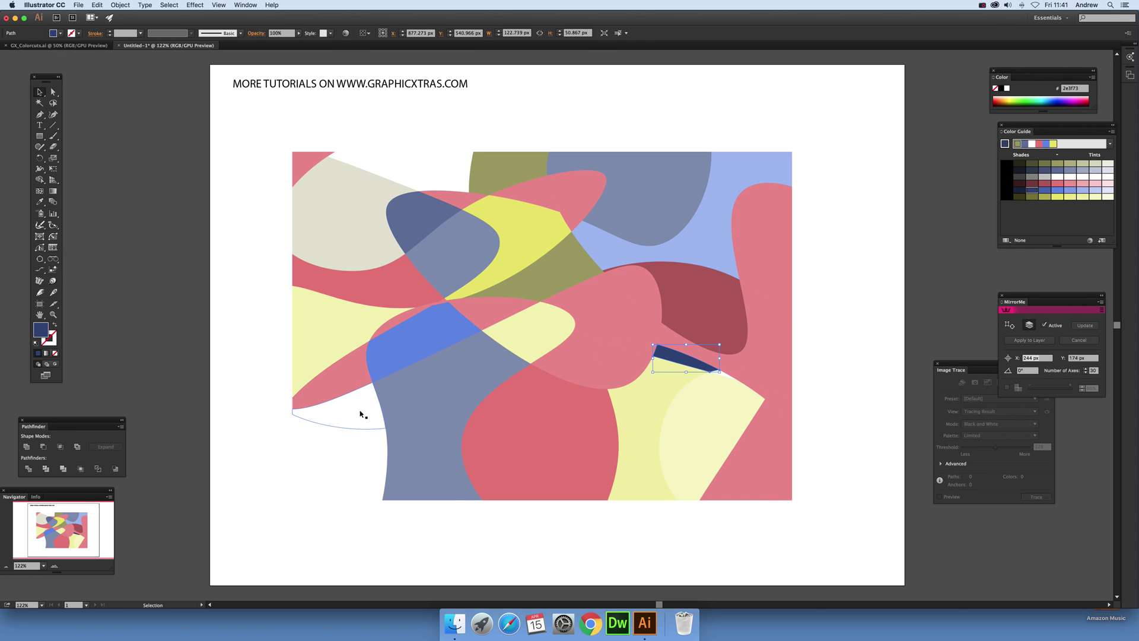
click(1039, 165)
click(374, 442)
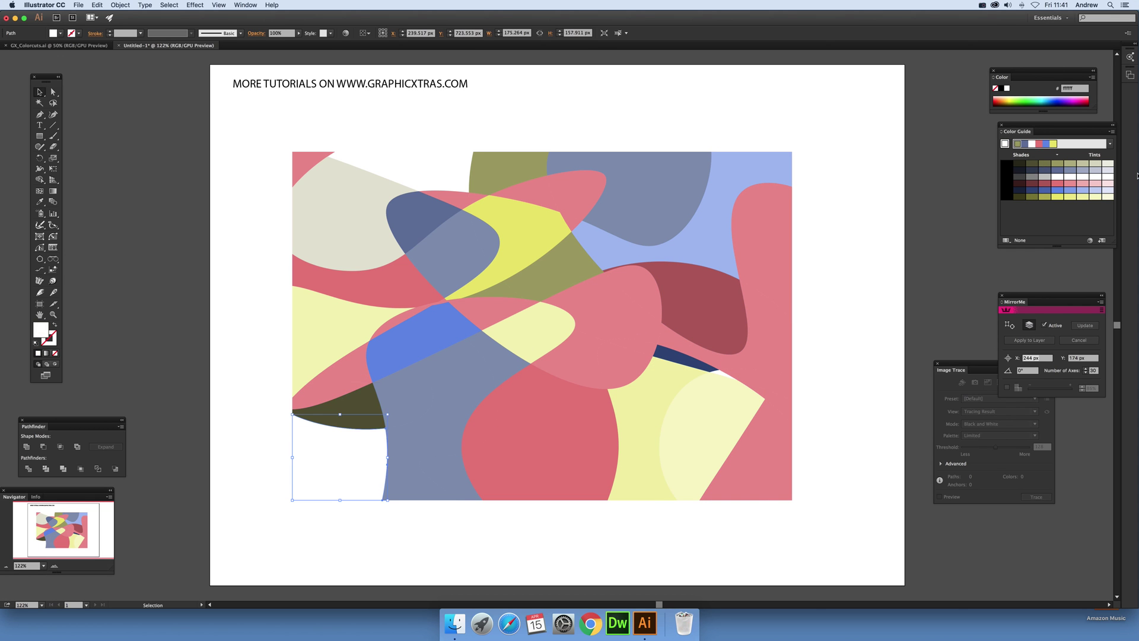
click(1039, 196)
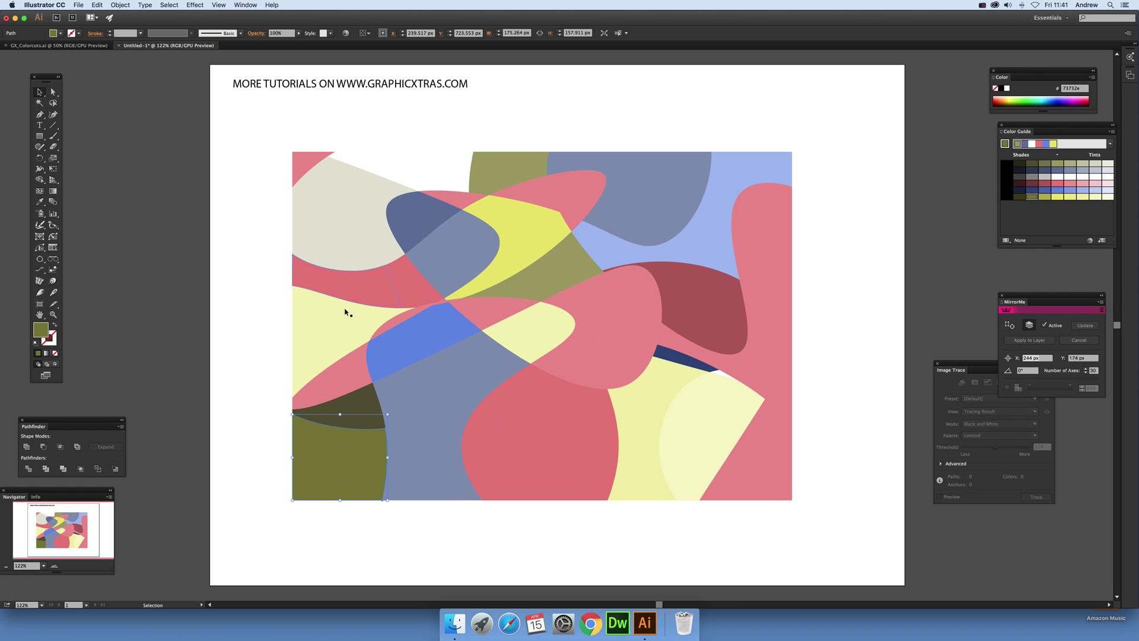
Step: Fill the top-left sliver dark olive and the top-edge piece light lavender, then marquee-select all
click(386, 238)
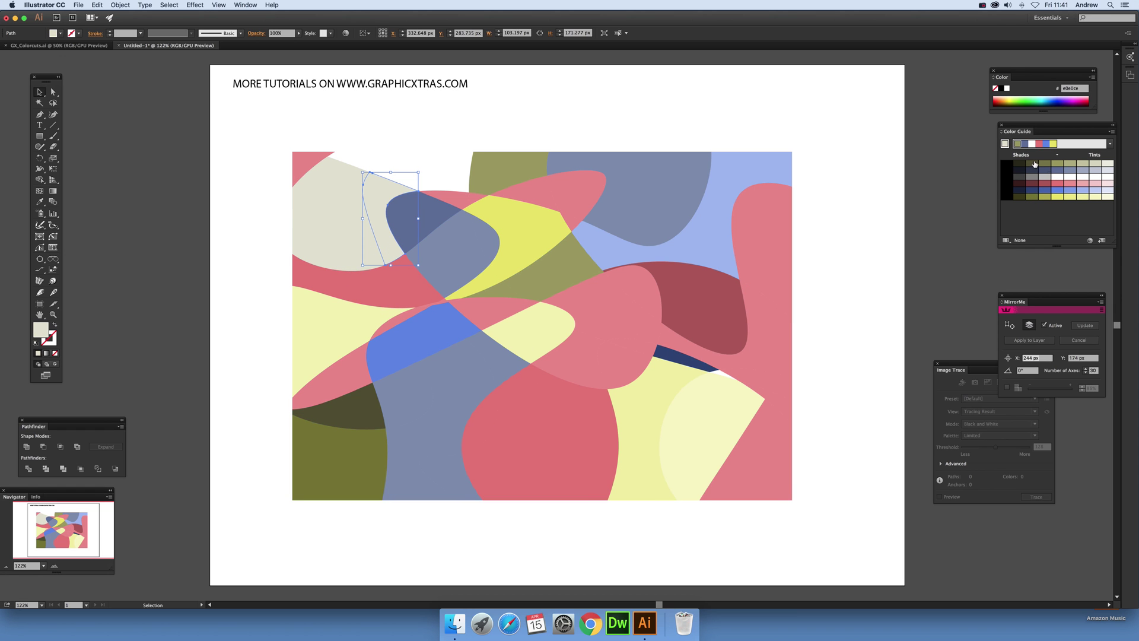
click(1034, 165)
click(445, 168)
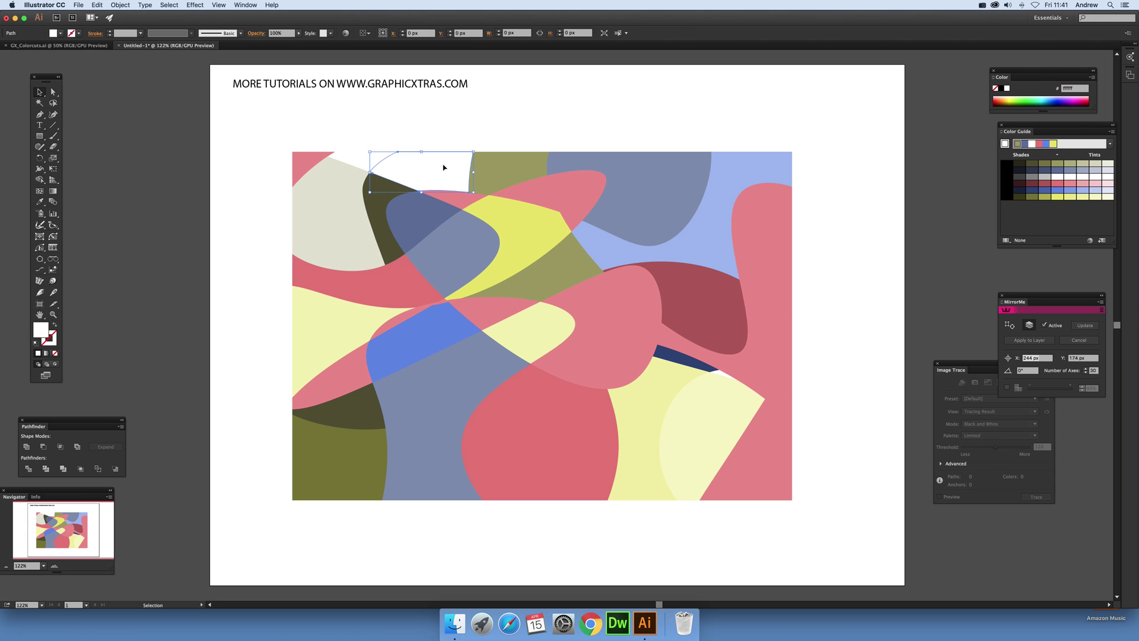
click(1095, 170)
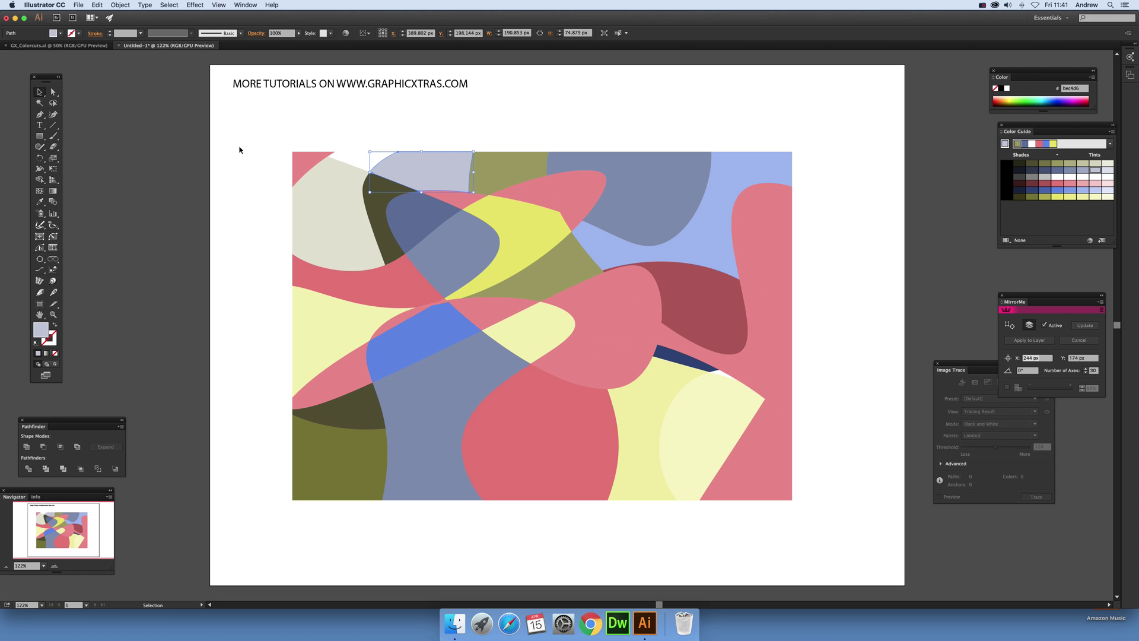
drag(240, 149, 840, 533)
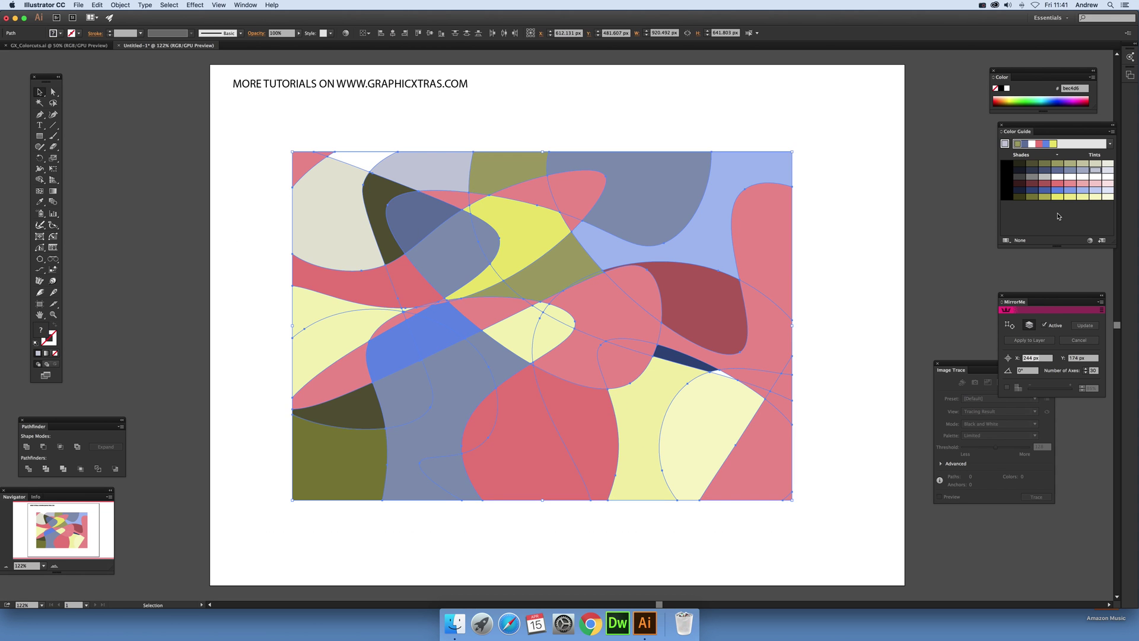
Step: Open Recolor Artwork and randomize the colour order three times into yellow, periwinkle, pink, olive and white
click(1089, 241)
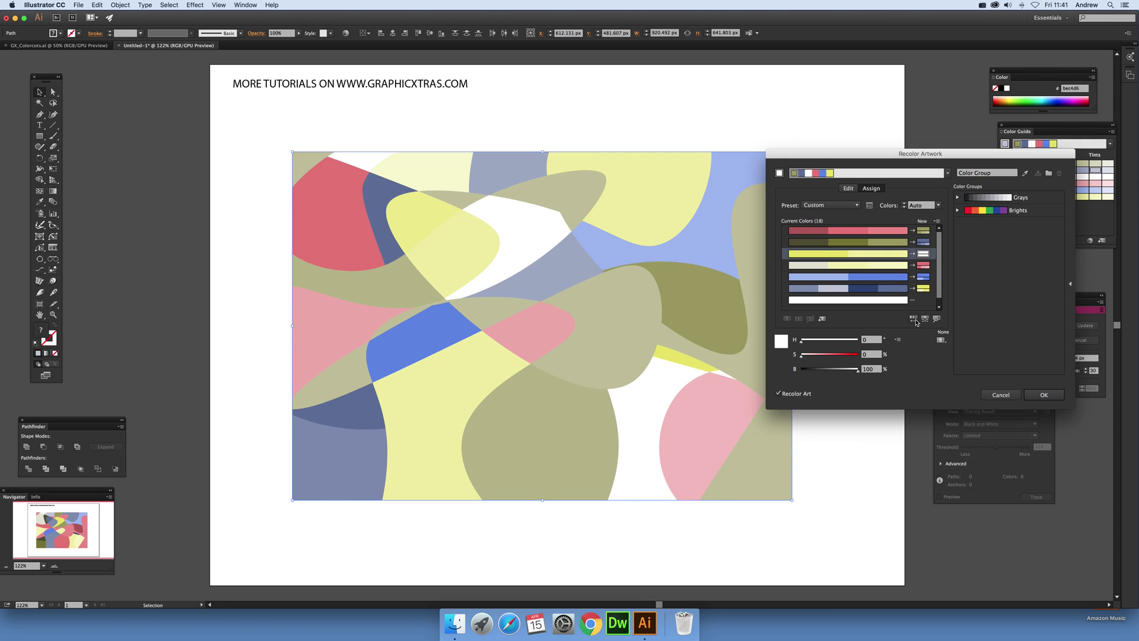
click(916, 322)
click(916, 322)
click(916, 322)
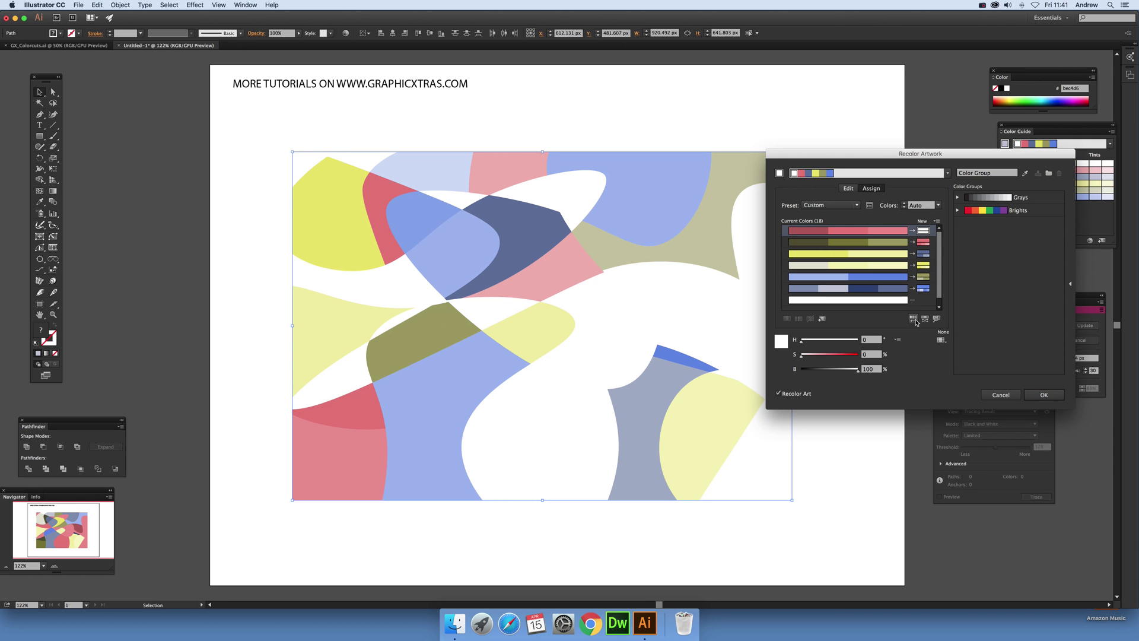